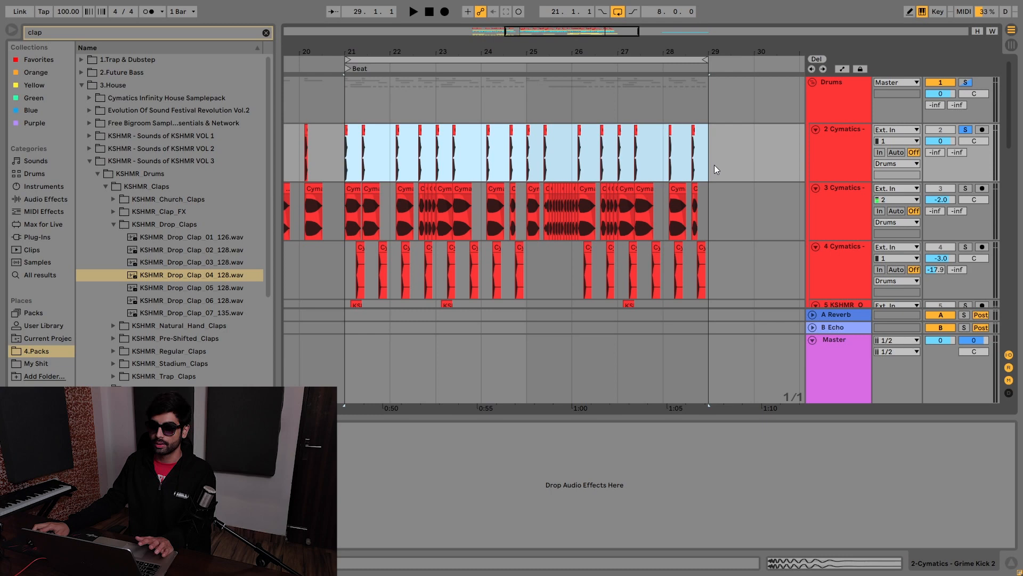
Play the soloed kick track from bar 21 and solo the 808 track so both are heard together
{"action": "left_click", "coordinate": [347, 163]}
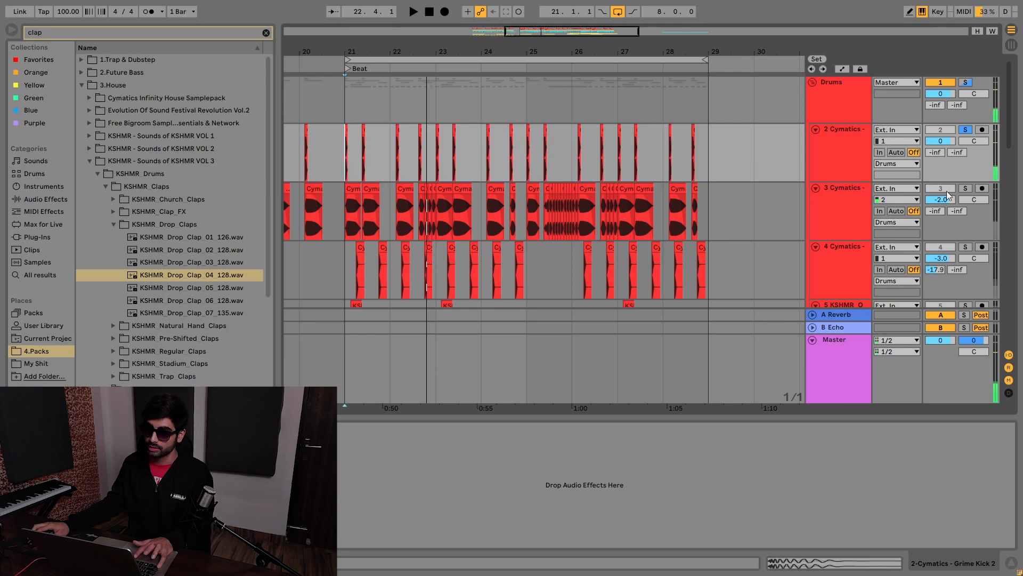
{"action": "left_click", "coordinate": [859, 203]}
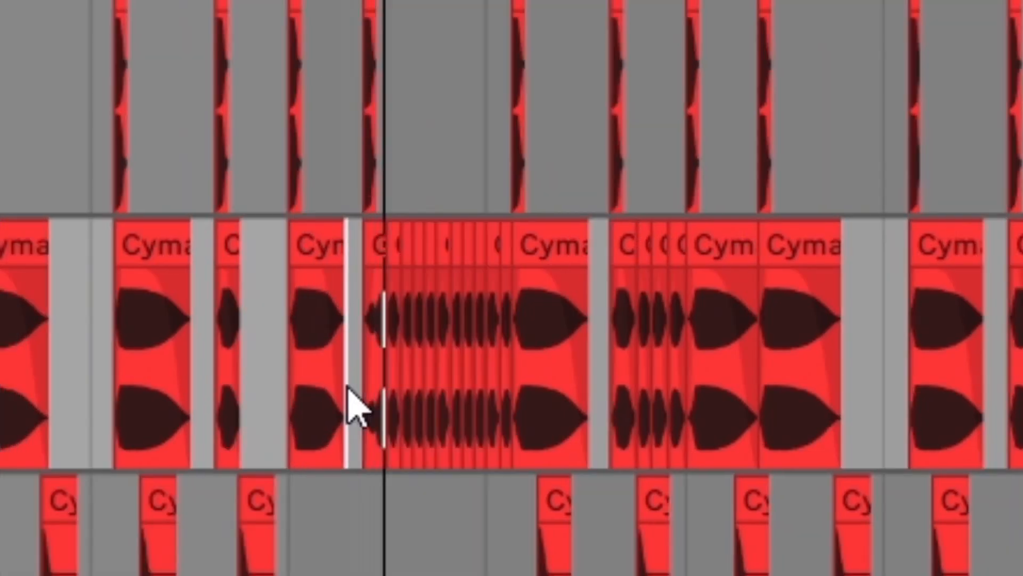
{"action": "key", "text": "space"}
{"action": "left_click", "coordinate": [350, 222]}
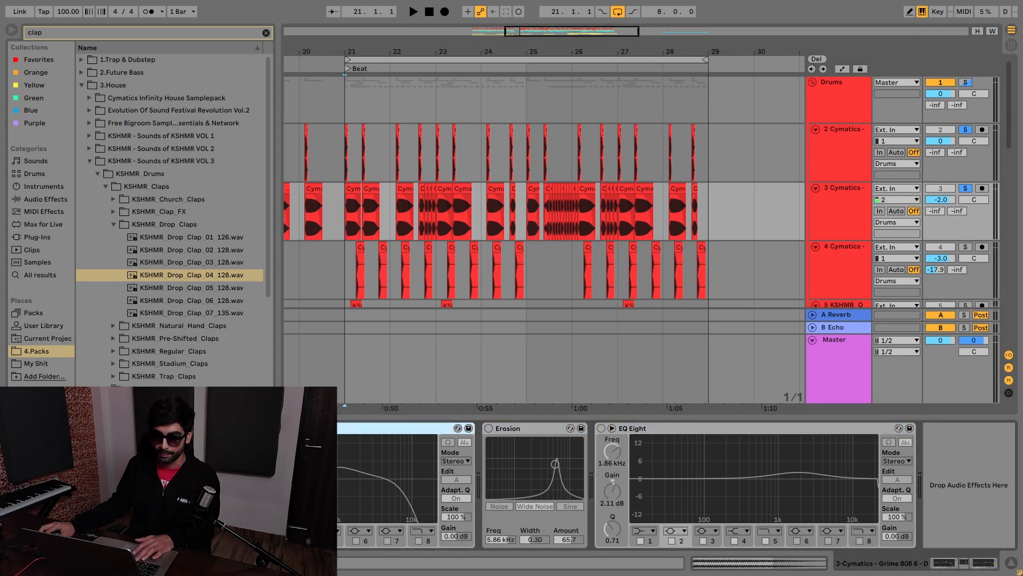
Enable the EQ Eight, Erosion and final EQ Eight effects on the 808 track, playing the beat between changes
{"action": "key", "text": "space"}
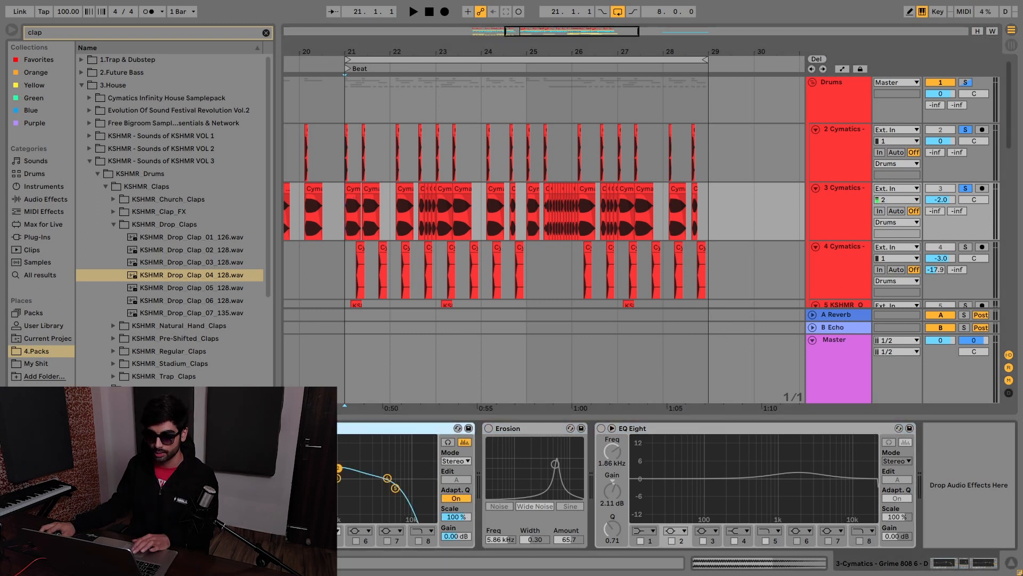
{"action": "key", "text": "space"}
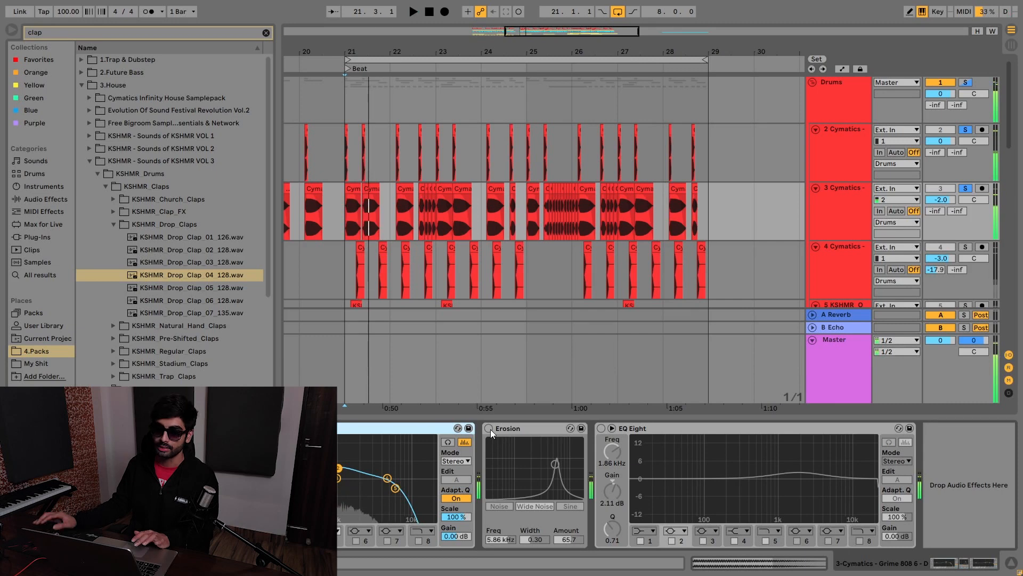
{"action": "left_click", "coordinate": [489, 429]}
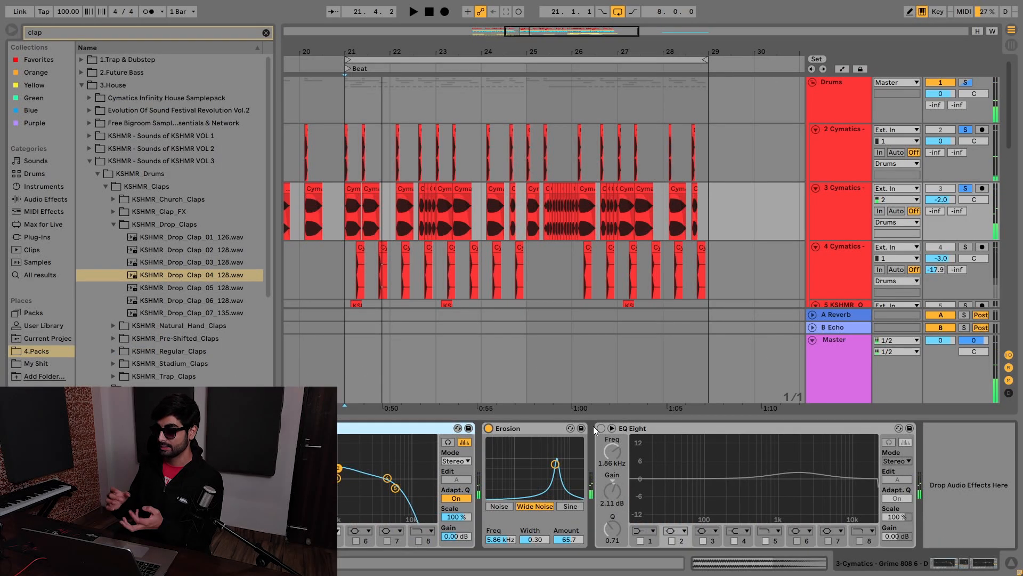
{"action": "left_click", "coordinate": [601, 428]}
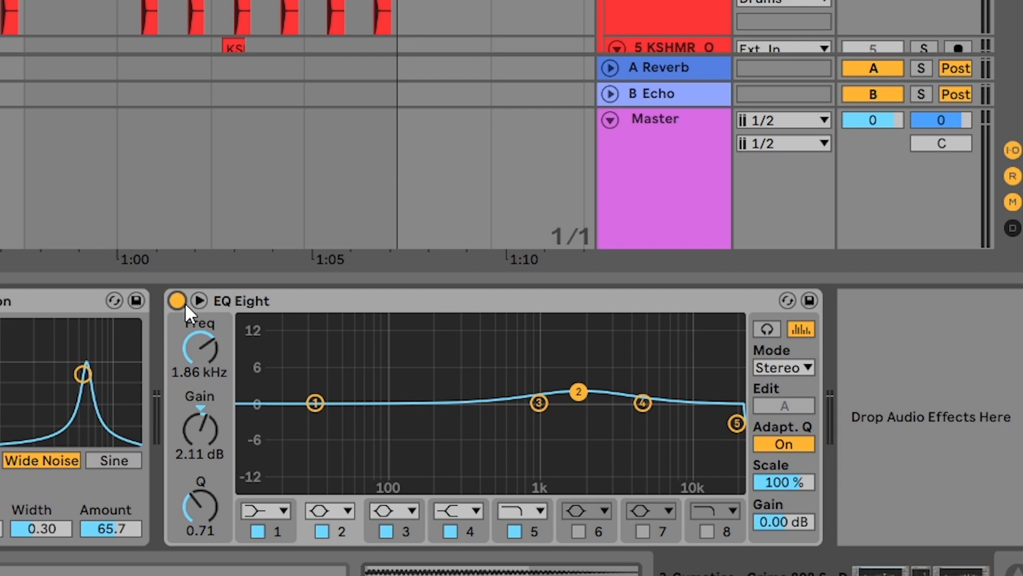
{"action": "key", "text": "space"}
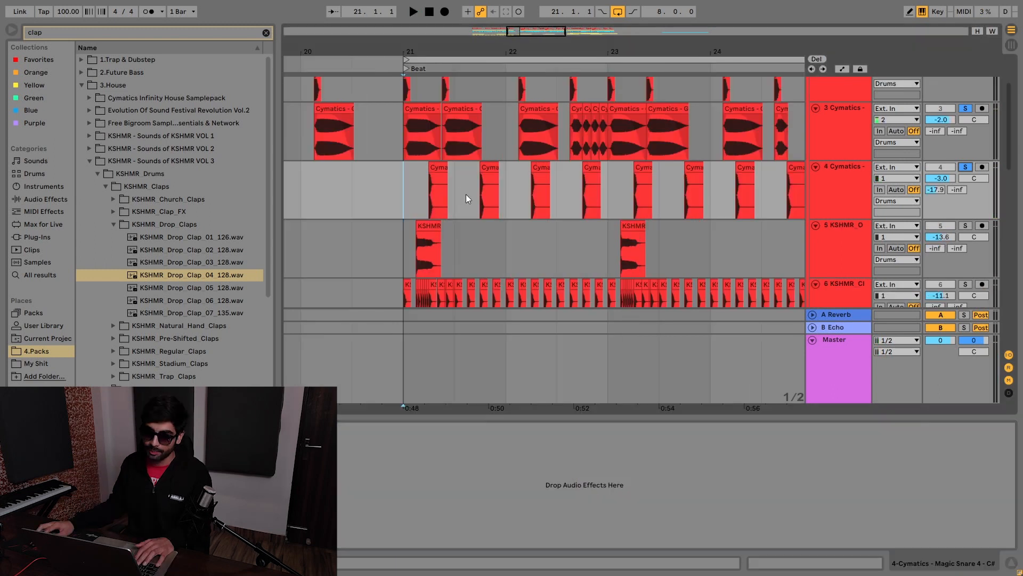
Duplicate the half-bar snare segment at bar 21 repeatedly along track 4
{"action": "left_click_drag", "start_coordinate": [409, 196], "coordinate": [461, 196]}
{"action": "key", "text": "ctrl+d"}
{"action": "key", "text": "ctrl+d"}
{"action": "key", "text": "ctrl+d"}
{"action": "key", "text": "ctrl+d"}
{"action": "key", "text": "ctrl+d"}
{"action": "key", "text": "ctrl+d"}
{"action": "key", "text": "ctrl+d"}
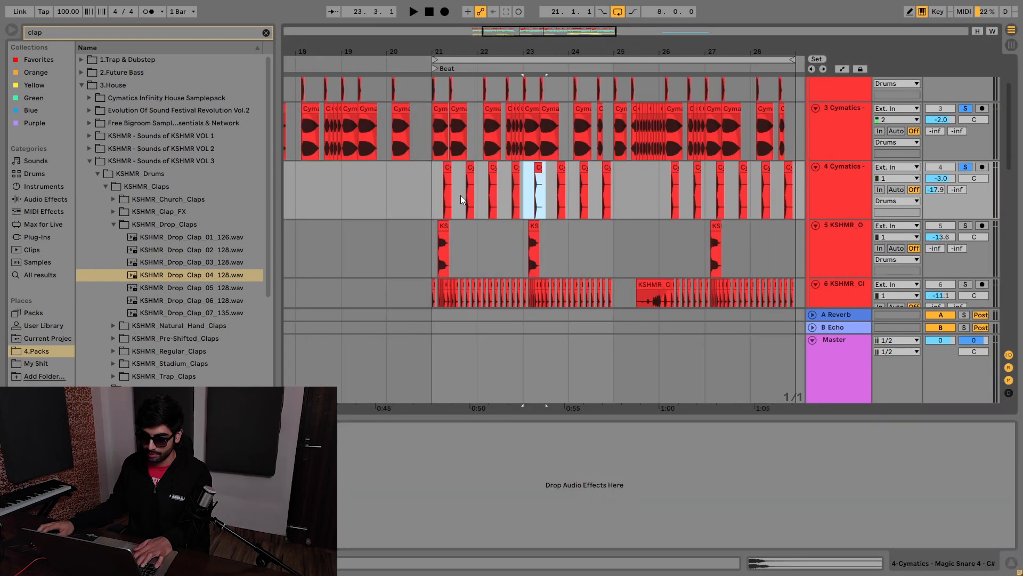
Play the snare pattern and the closed-hat track 6 from bar 21
{"action": "left_click", "coordinate": [428, 195]}
{"action": "key", "text": "space"}
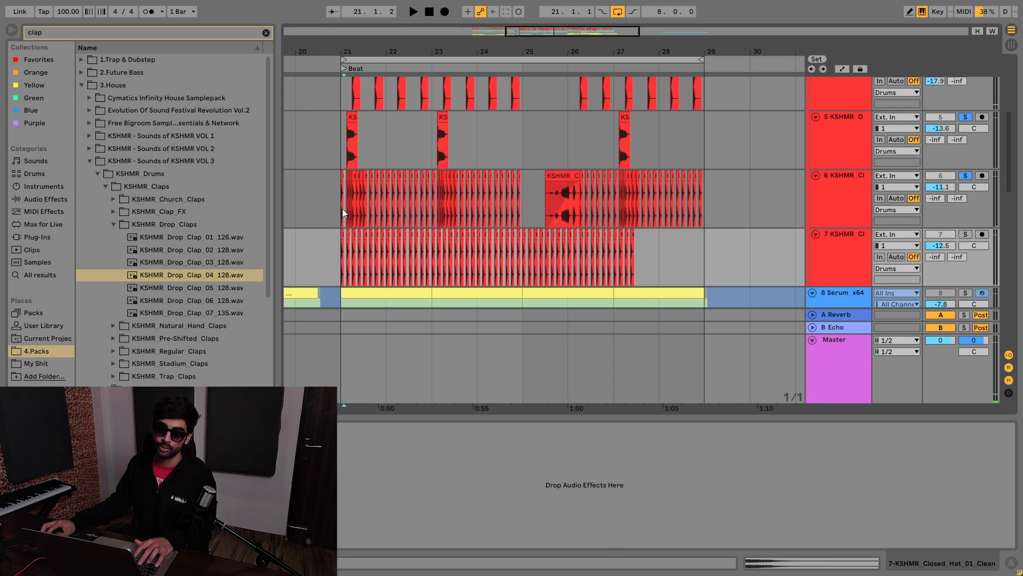
{"action": "left_click", "coordinate": [342, 209]}
{"action": "key", "text": "space"}
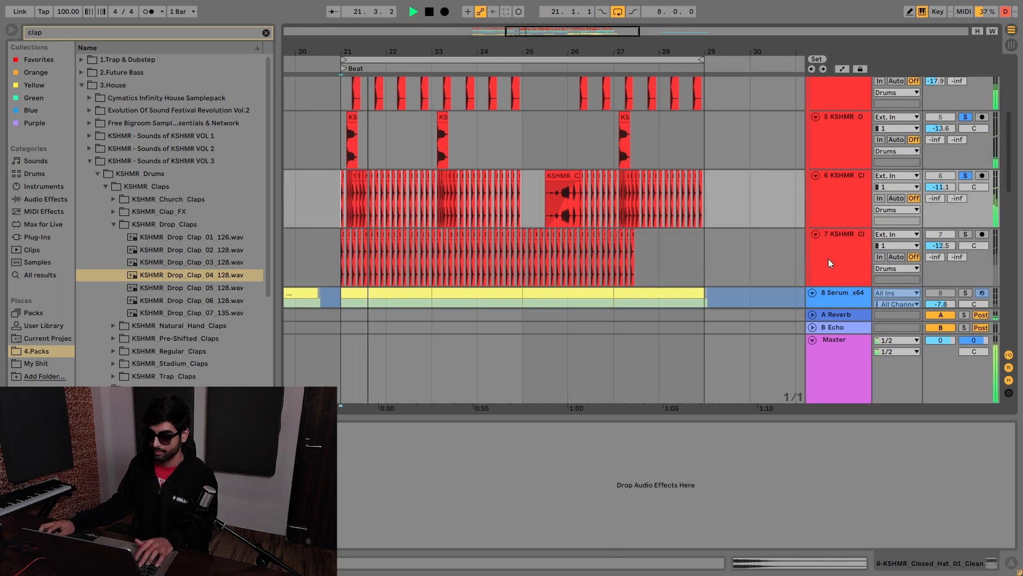
Delete the second closed-hat track, track 7, and stop playback
{"action": "left_click", "coordinate": [842, 258]}
{"action": "key", "text": "Delete"}
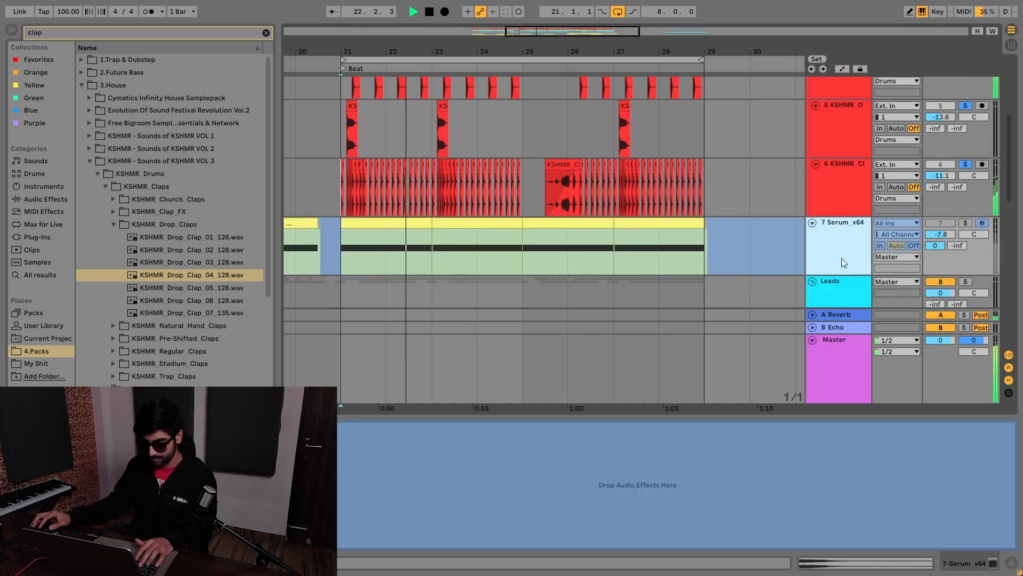
{"action": "key", "text": "space"}
Solo the frozen lead track in the Leads group and play it
{"action": "scroll", "coordinate": [759, 217], "scroll_direction": "down", "scroll_amount": 6}
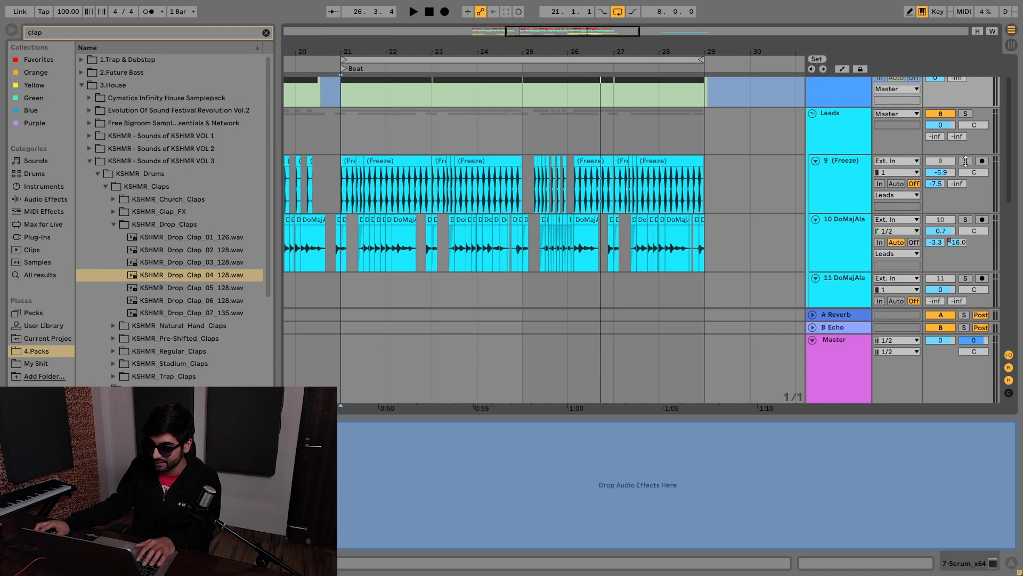
{"action": "scroll", "coordinate": [961, 158], "scroll_direction": "up", "scroll_amount": 1}
{"action": "left_click", "coordinate": [966, 175]}
{"action": "key", "text": "space"}
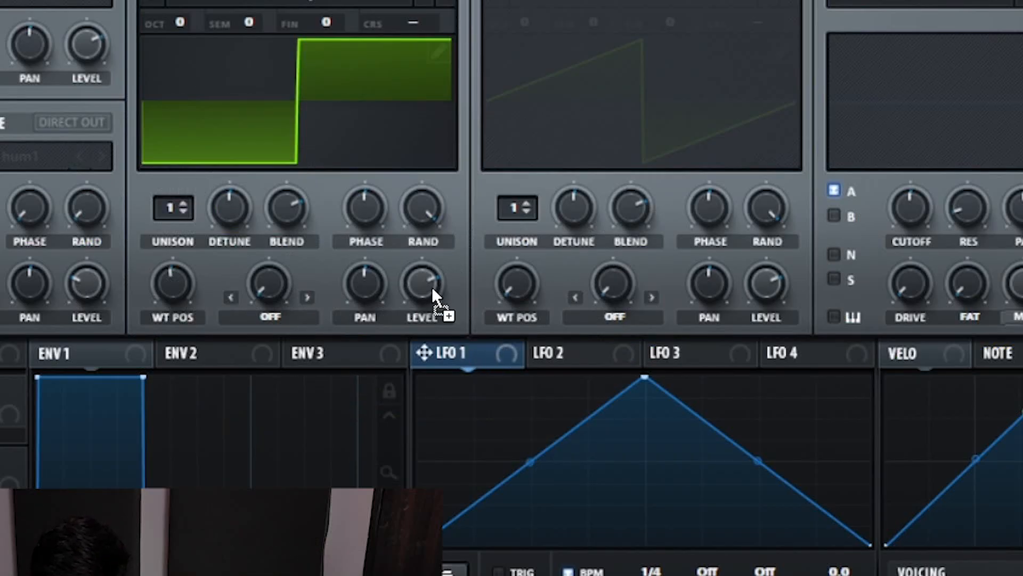
Assign LFO 1 to oscillator A's level and shape it in Trig mode with an early peak and a curved decay
{"action": "left_click_drag", "start_coordinate": [433, 290], "coordinate": [430, 287]}
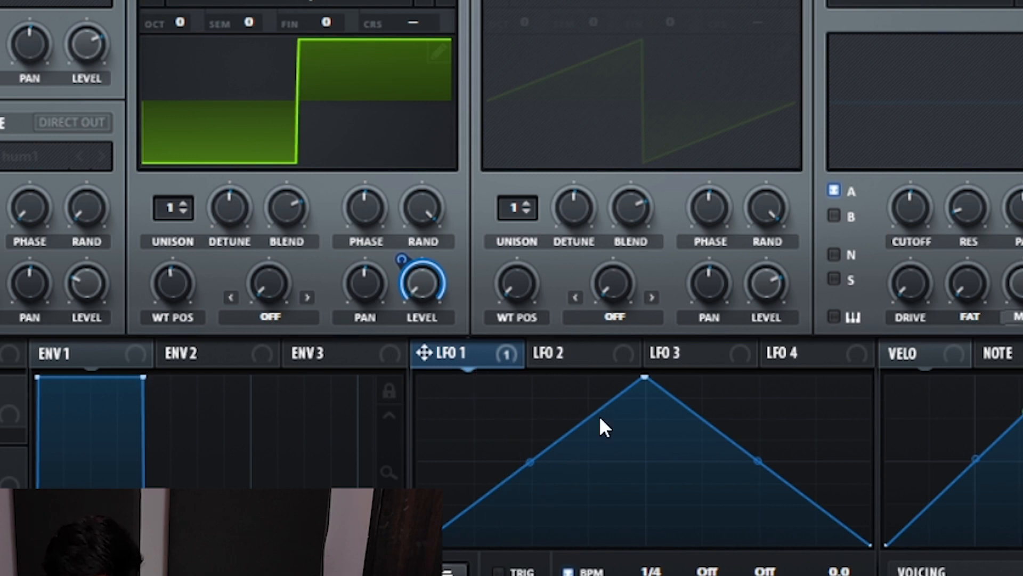
{"action": "left_click_drag", "start_coordinate": [645, 378], "coordinate": [530, 377]}
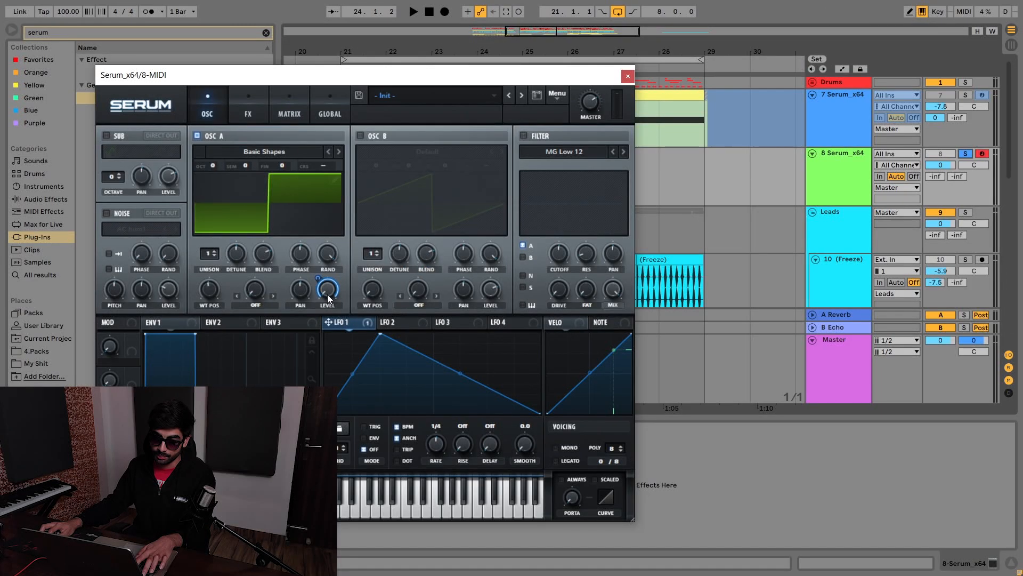
{"action": "left_click_drag", "start_coordinate": [366, 200], "coordinate": [333, 389]}
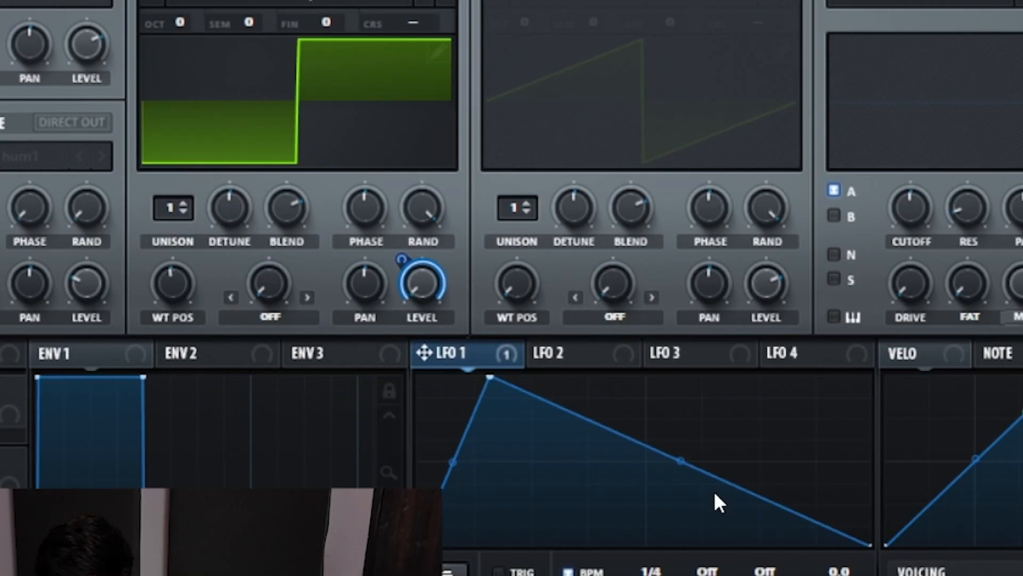
{"action": "left_click_drag", "start_coordinate": [682, 462], "coordinate": [673, 489]}
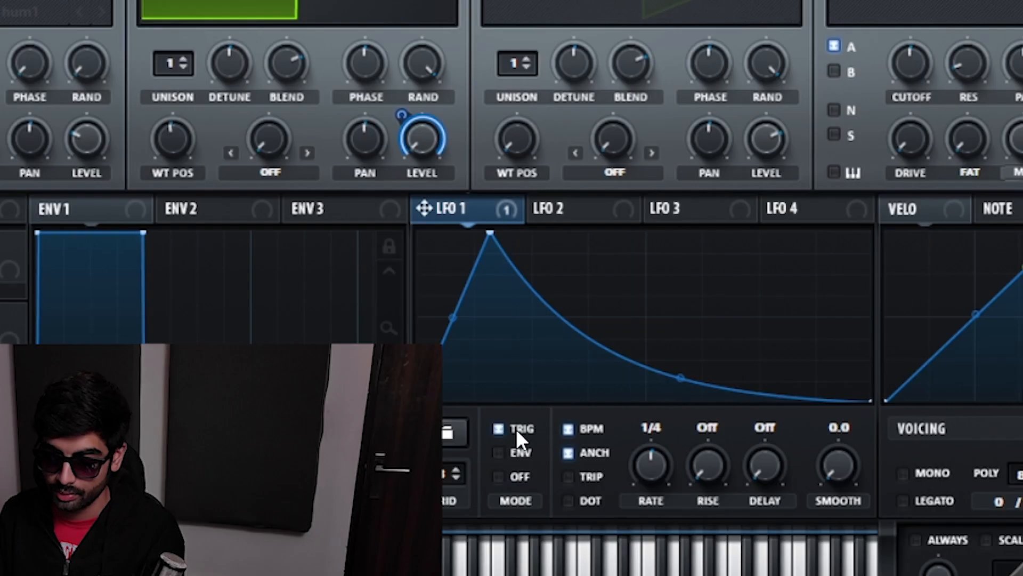
{"action": "left_click_drag", "start_coordinate": [678, 378], "coordinate": [676, 384]}
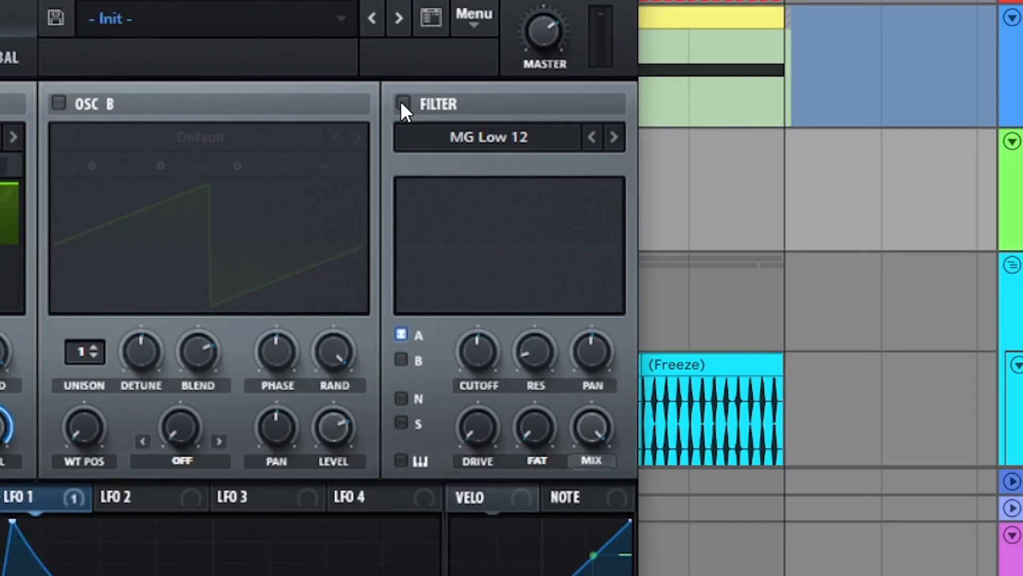
Enable the MG Low 12 filter and shape LFO 2 at a 1/4 rate with an early peak and a steep curved decay
{"action": "left_click", "coordinate": [403, 103]}
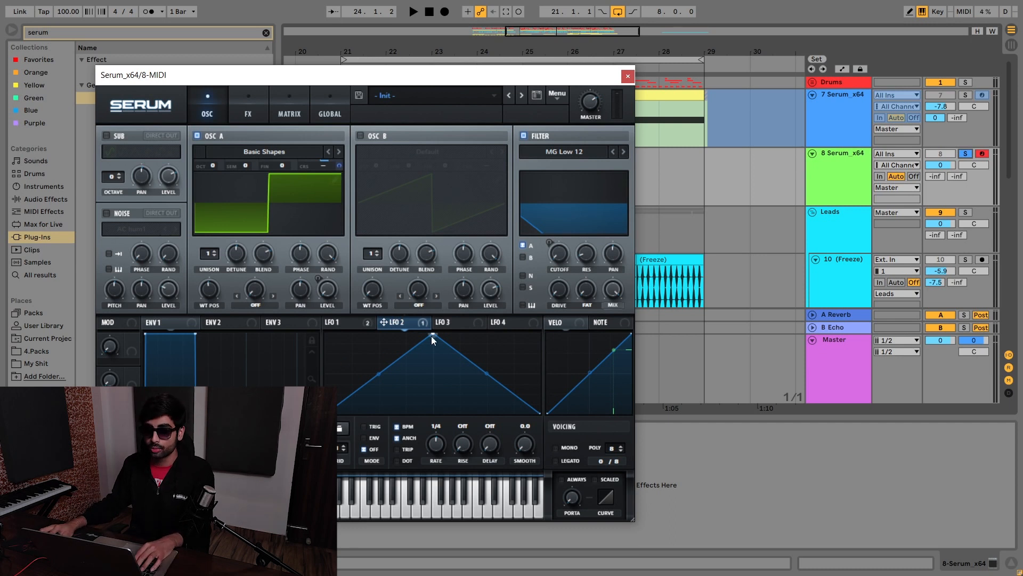
{"action": "left_click_drag", "start_coordinate": [433, 335], "coordinate": [332, 304]}
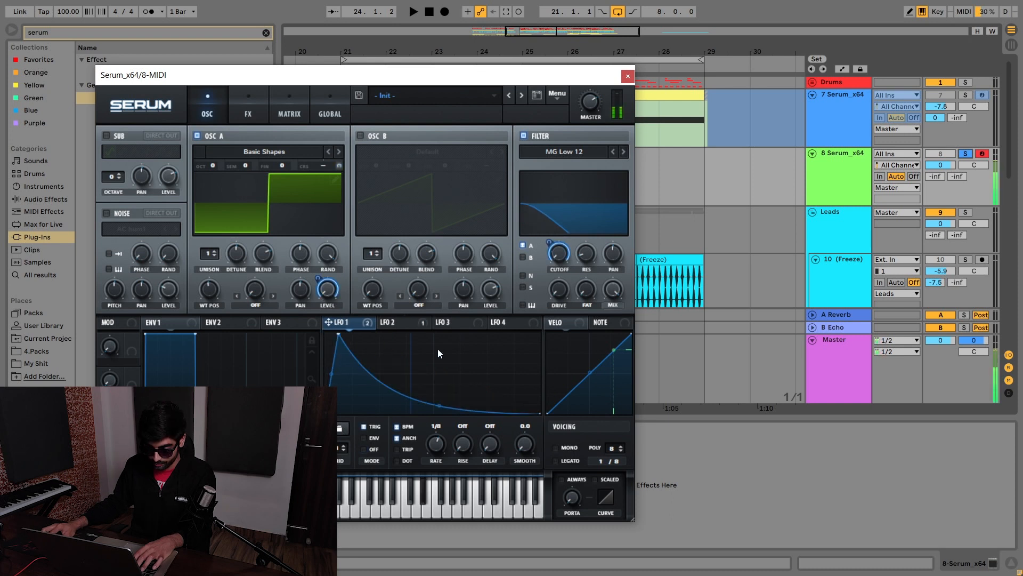
{"action": "left_click", "coordinate": [407, 323]}
{"action": "left_click_drag", "start_coordinate": [443, 445], "coordinate": [446, 433]}
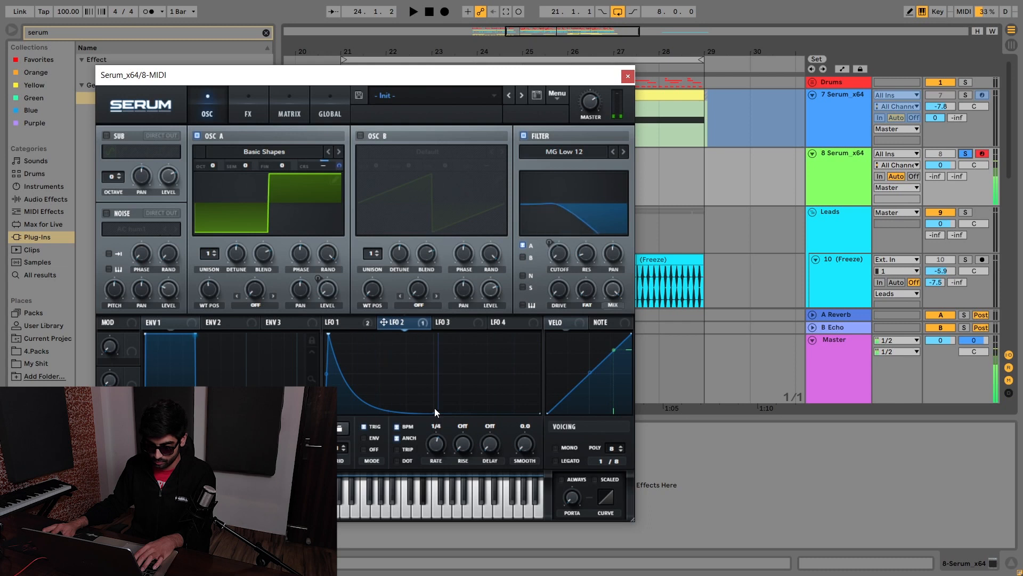
{"action": "left_click_drag", "start_coordinate": [328, 333], "coordinate": [338, 332]}
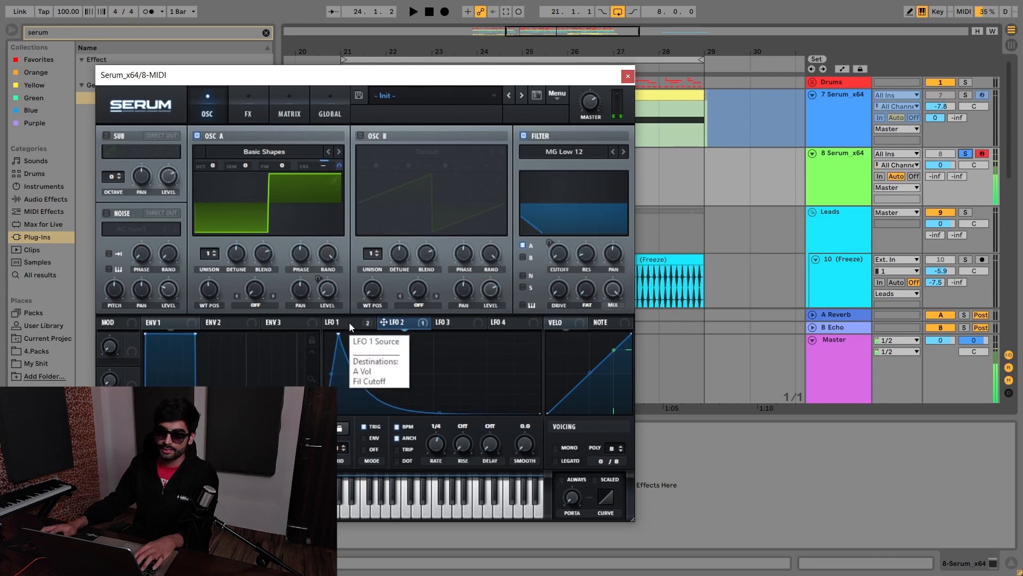
Bypass all of LFO 2's destinations to compare the sound and activate them again
{"action": "left_click", "coordinate": [350, 321]}
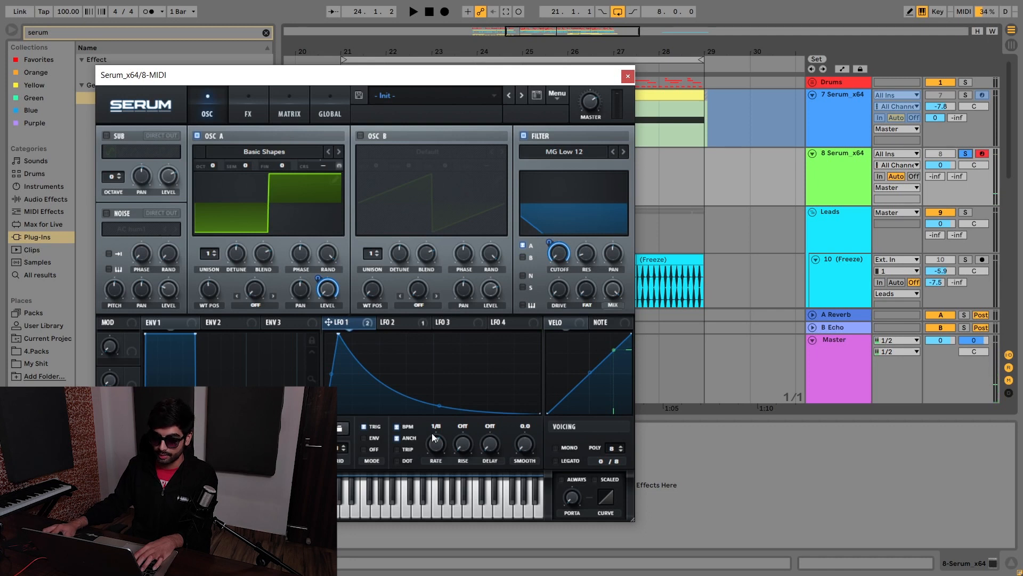
{"action": "right_click", "coordinate": [413, 321]}
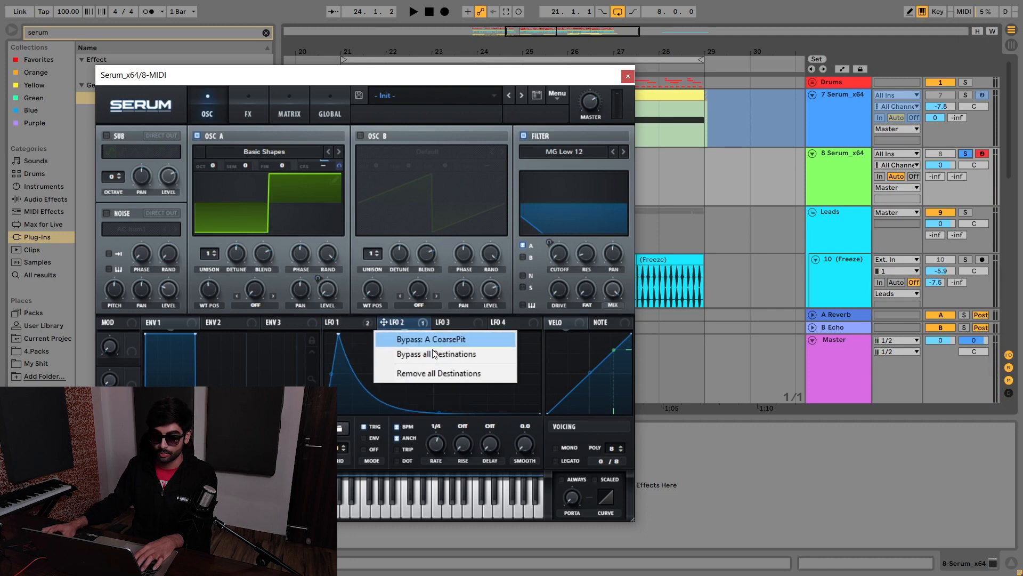
{"action": "left_click", "coordinate": [433, 354]}
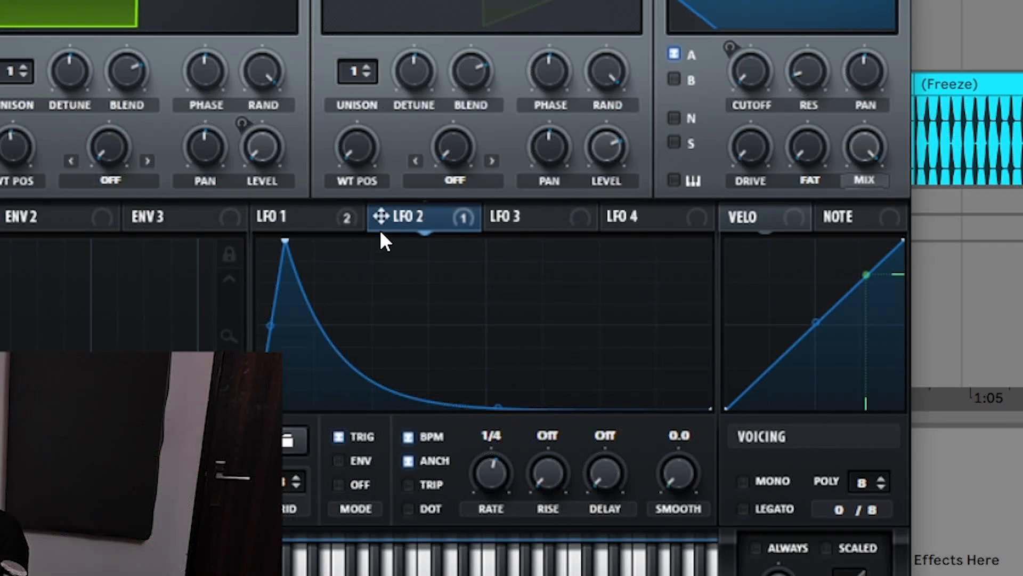
{"action": "right_click", "coordinate": [380, 229]}
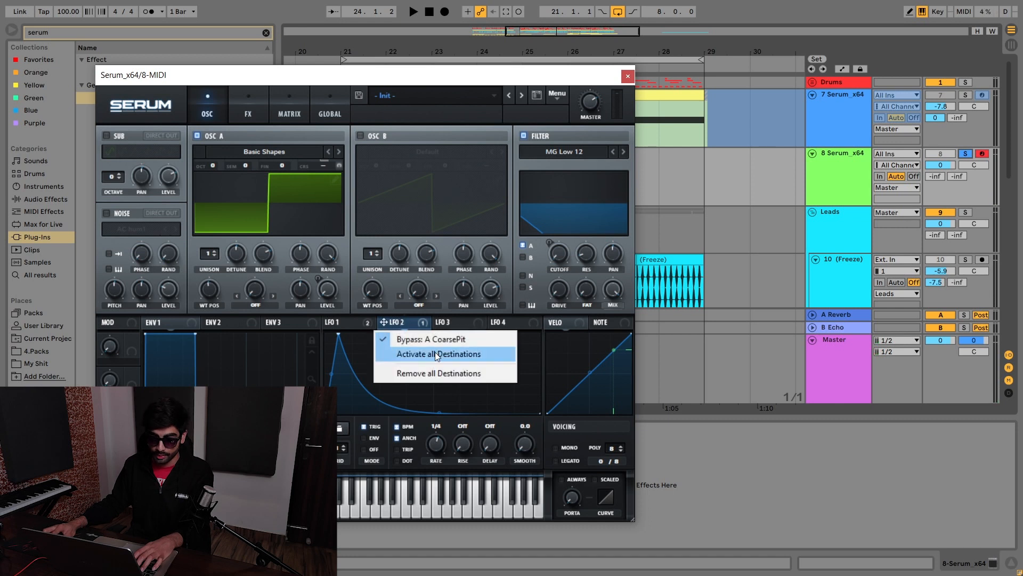
{"action": "left_click", "coordinate": [436, 354]}
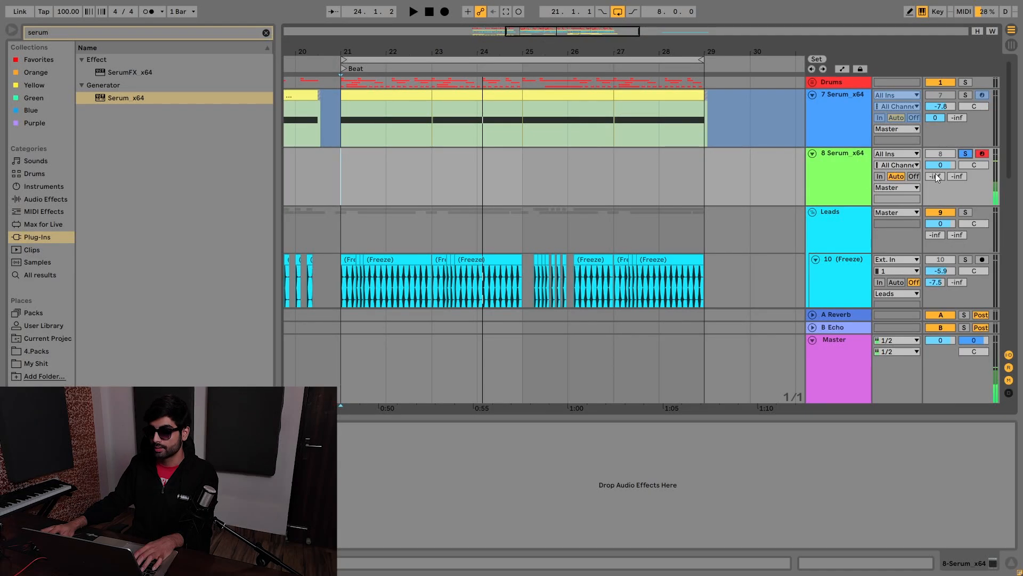
Solo the Serum track 7 and play it from bar 22, resetting its peak level display
{"action": "left_click", "coordinate": [963, 97]}
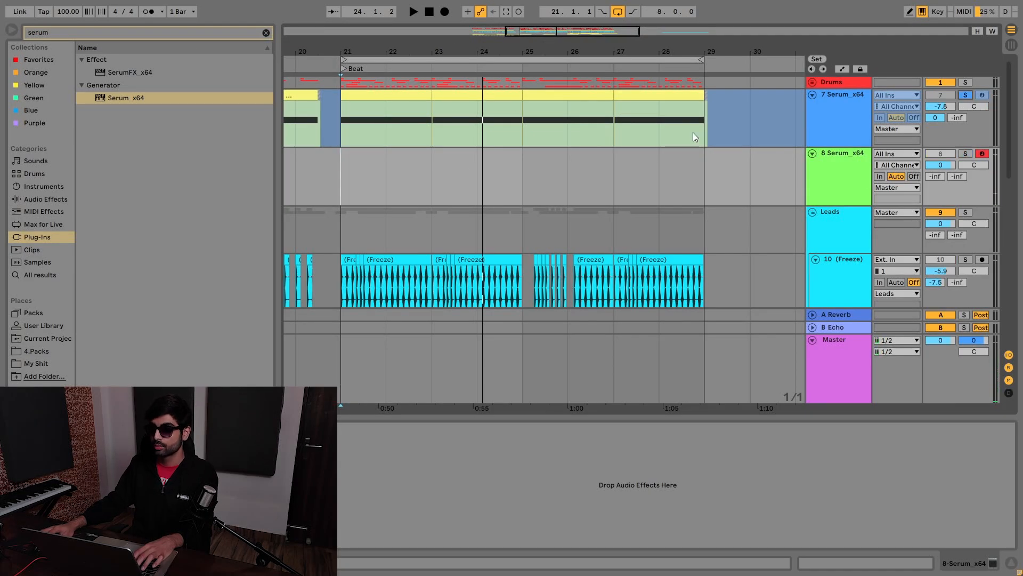
{"action": "left_click", "coordinate": [378, 125]}
{"action": "key", "text": "space"}
{"action": "double_click", "coordinate": [933, 117]}
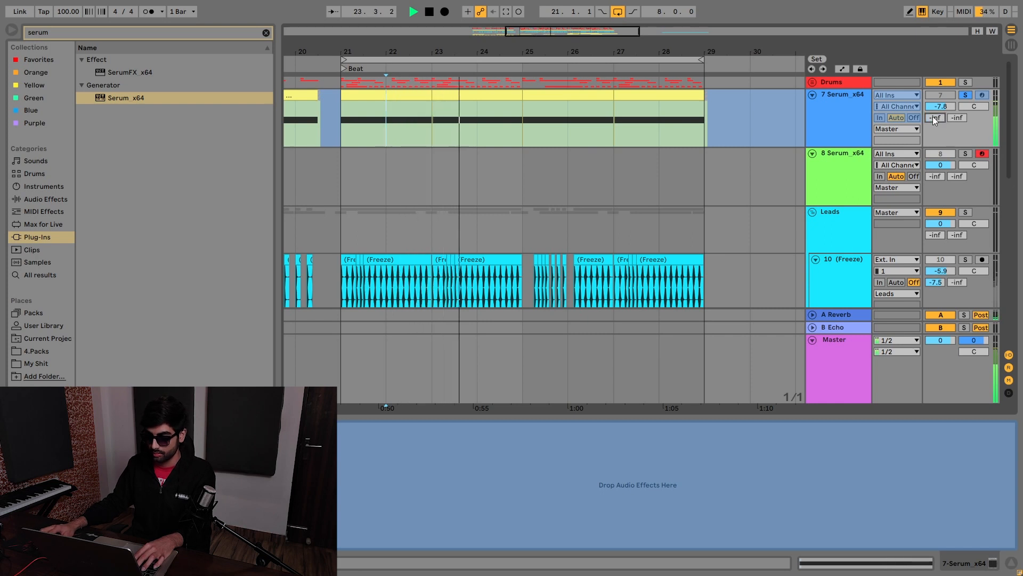
{"action": "key", "text": "space"}
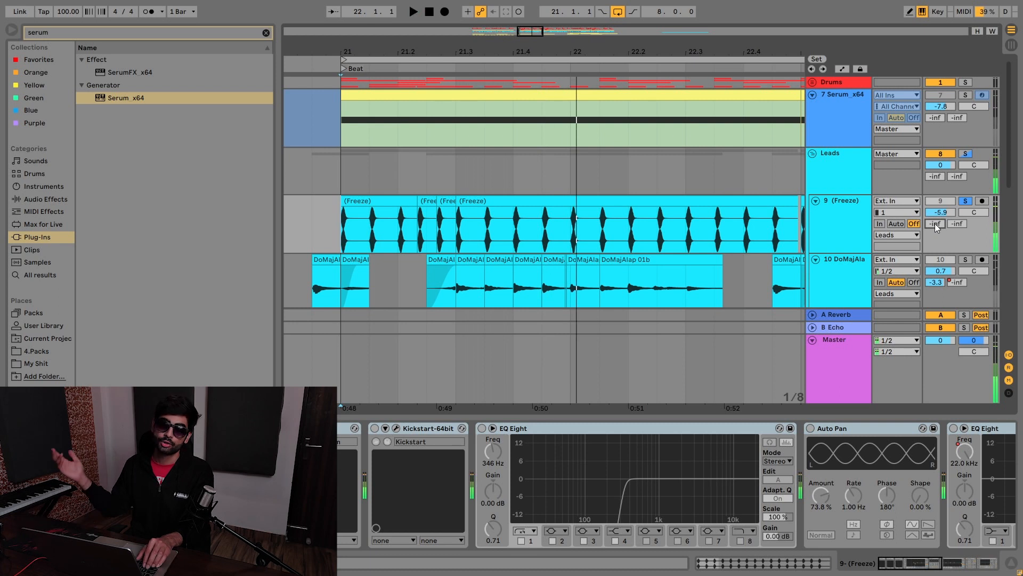
Play the frozen lead from bar 21 and open its kHs Bitcrush effect window while auditioning
{"action": "key", "text": "space"}
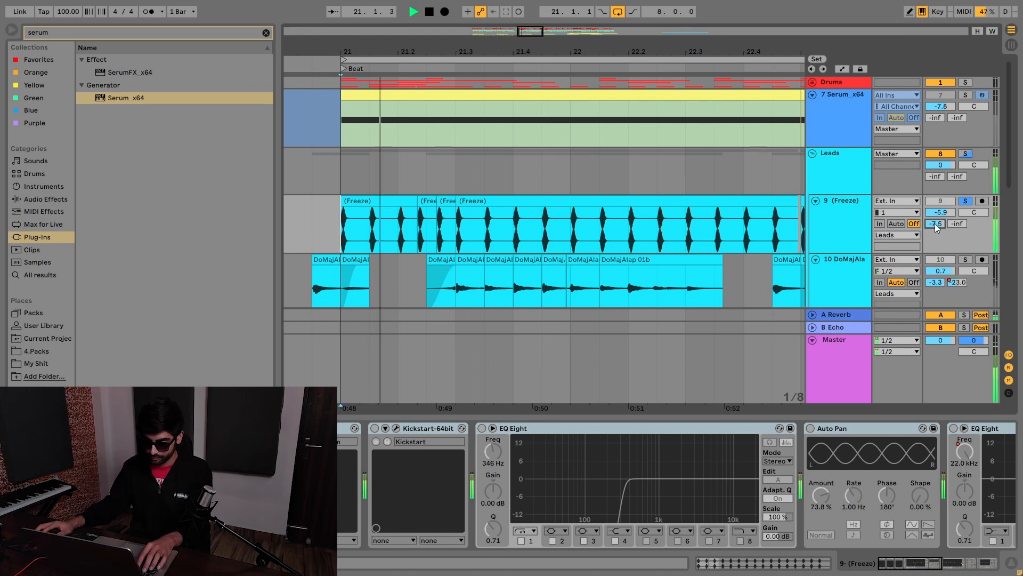
{"action": "key", "text": "space"}
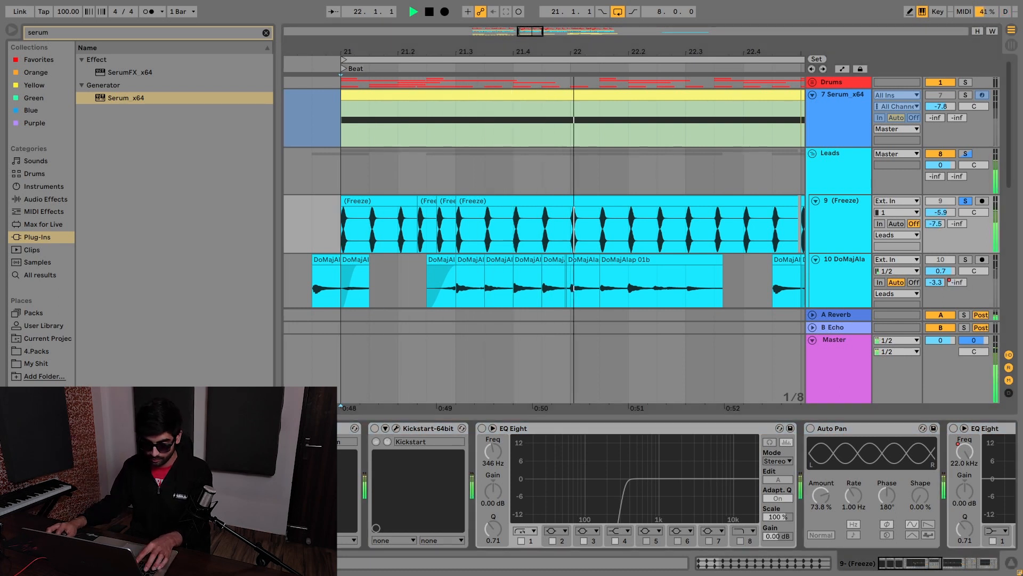
{"action": "left_click", "coordinate": [182, 428]}
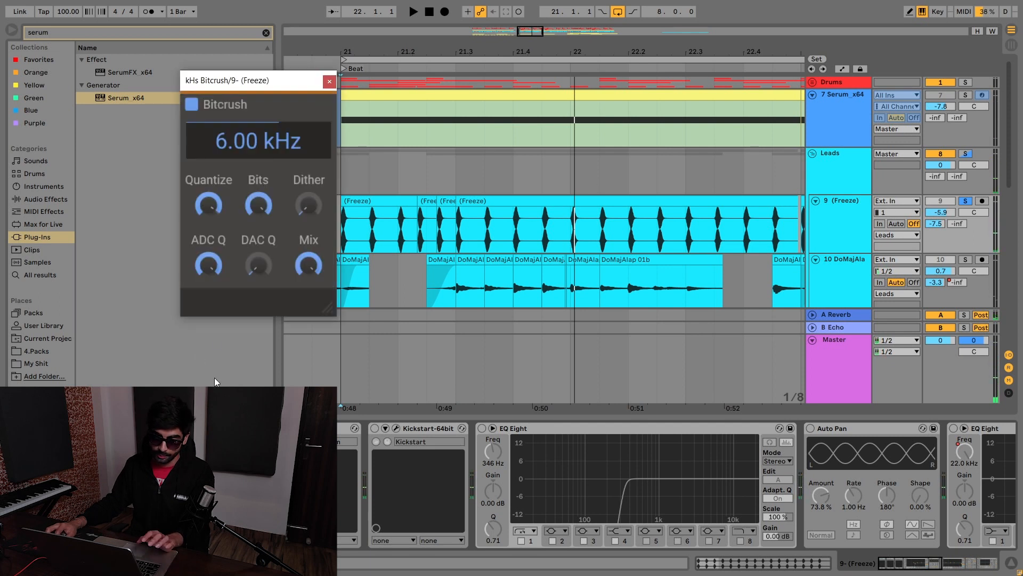
{"action": "key", "text": "space"}
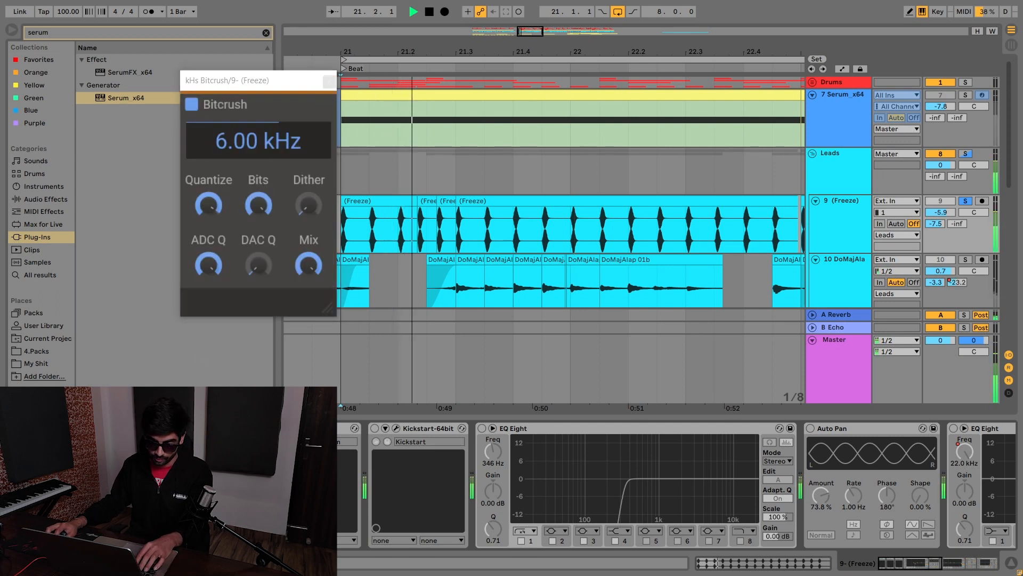
Open the OTT effect window of the frozen lead and replay the lead from bar 21
{"action": "key", "text": "space"}
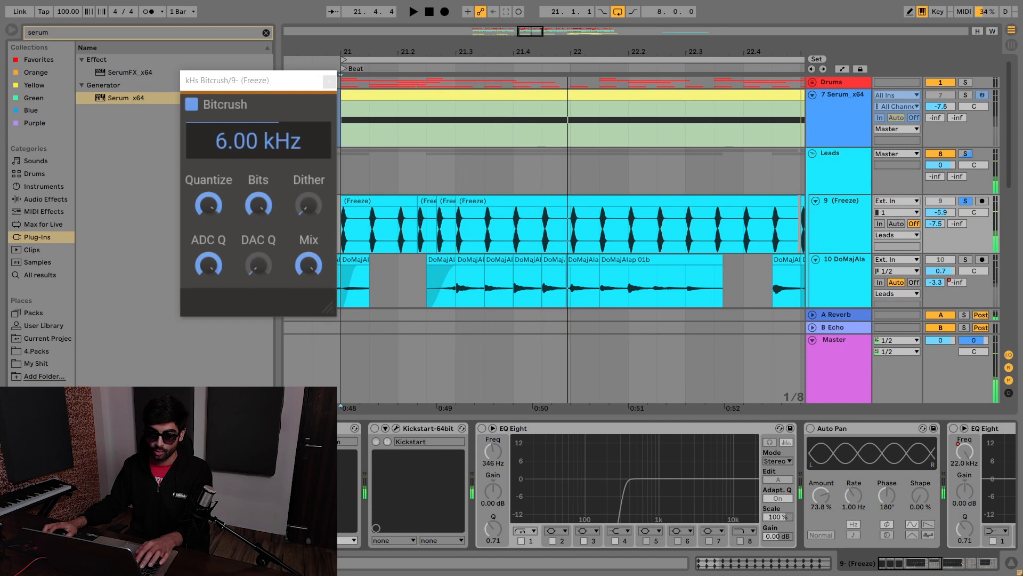
{"action": "left_click", "coordinate": [288, 428]}
{"action": "key", "text": "space"}
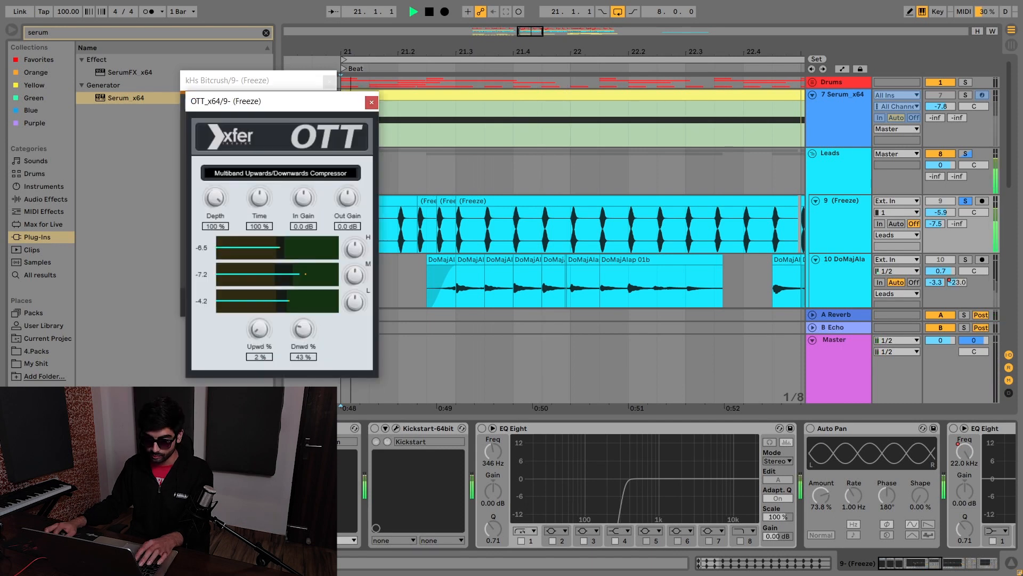
Activate Kickstart on the frozen lead, open its window and audition the lead from bar 21 with it
{"action": "left_click", "coordinate": [375, 428]}
{"action": "key", "text": "space"}
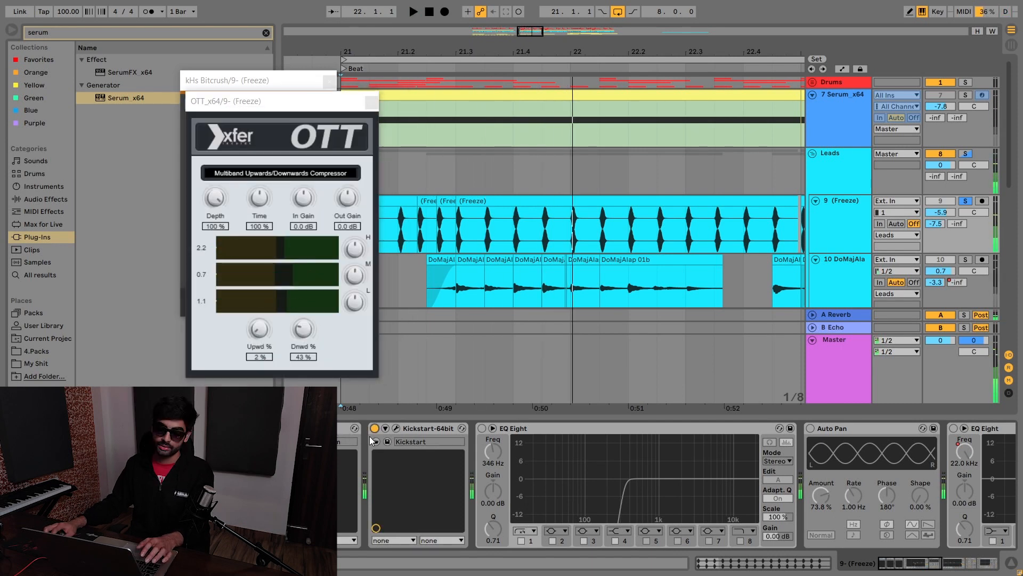
{"action": "left_click", "coordinate": [396, 428]}
{"action": "key", "text": "space"}
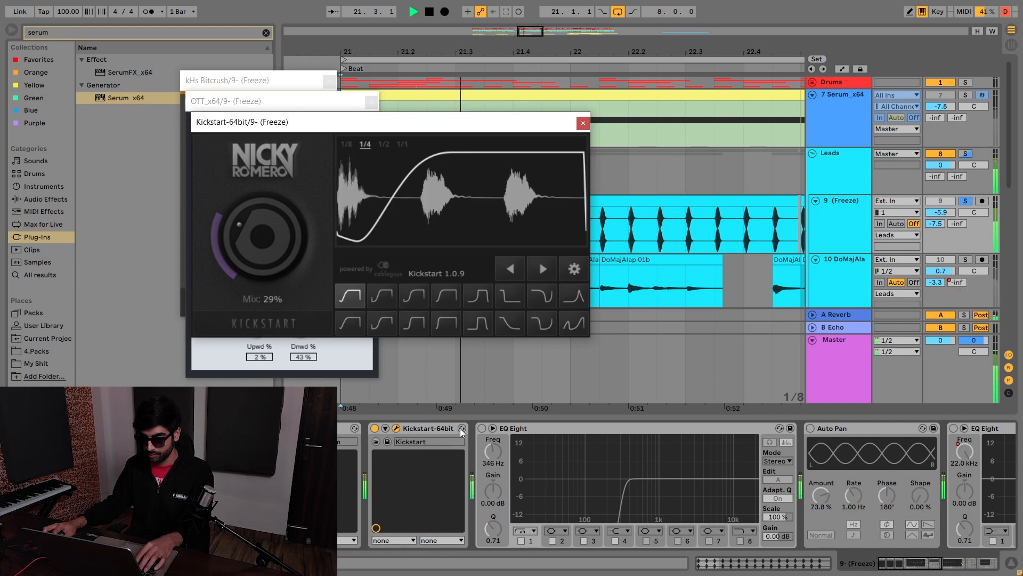
Activate the EQ Eight after Kickstart, the Auto Pan and the second EQ Eight in the frozen lead's effect chain
{"action": "key", "text": "space"}
{"action": "left_click", "coordinate": [482, 428]}
{"action": "left_click", "coordinate": [811, 428]}
{"action": "scroll", "coordinate": [753, 476], "scroll_direction": "down", "scroll_amount": 8}
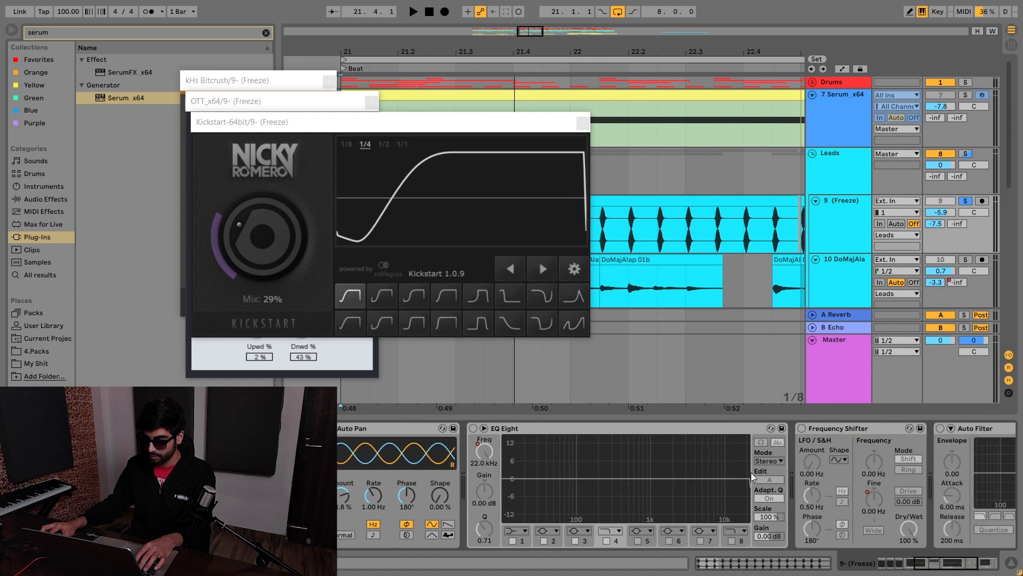
{"action": "left_click", "coordinate": [473, 428]}
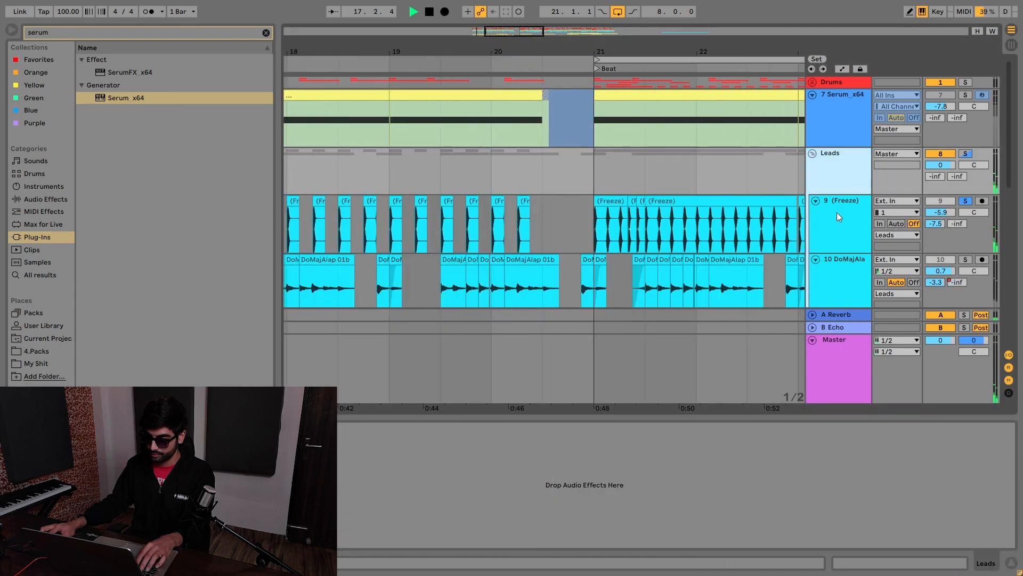
Select the frozen lead track 9, solo the Drums group along with it and listen to both together
{"action": "left_click", "coordinate": [836, 212]}
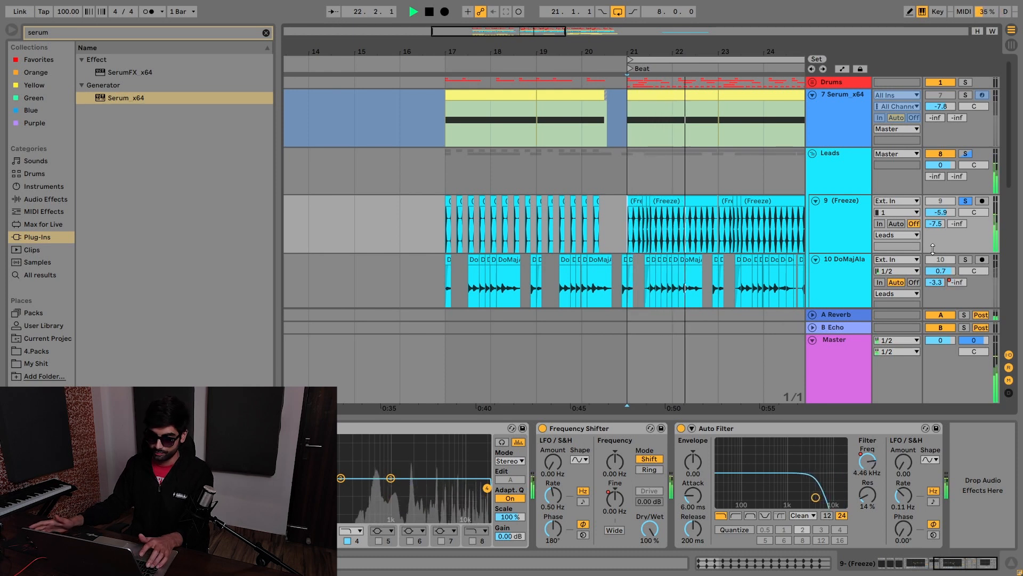
{"action": "left_click", "coordinate": [966, 82]}
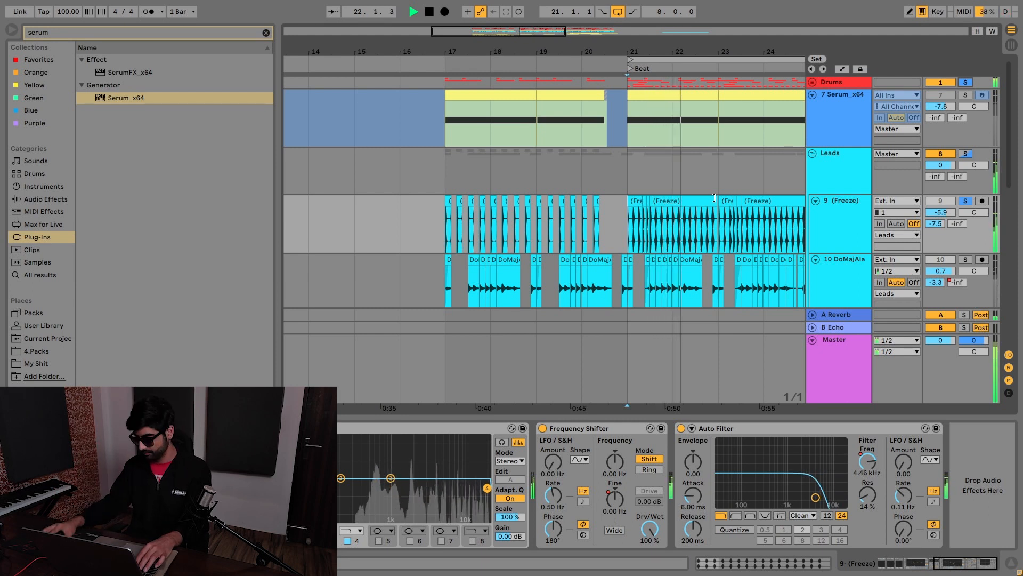
{"action": "scroll", "coordinate": [658, 228], "scroll_direction": "down", "scroll_amount": 2}
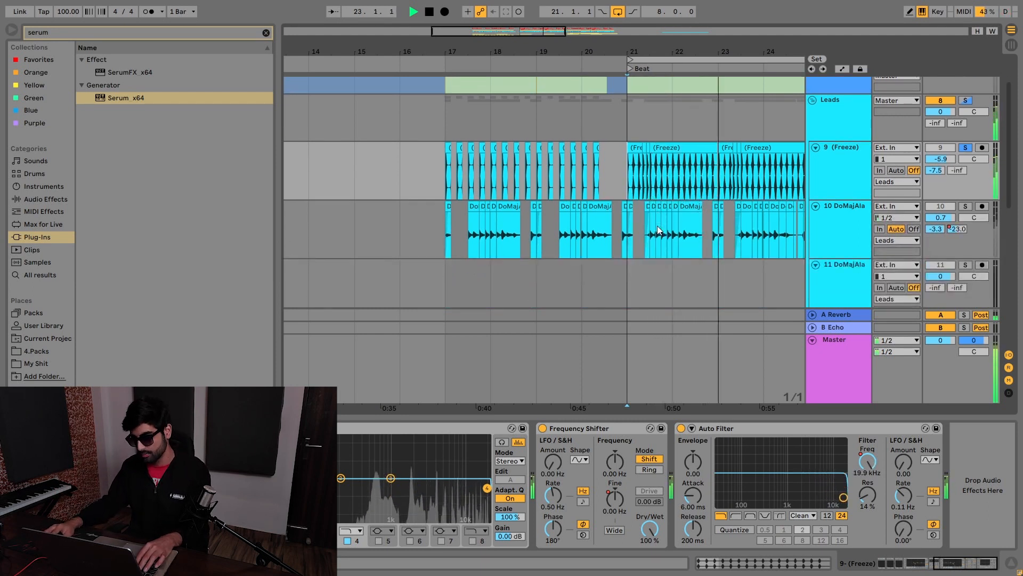
{"action": "key", "text": "space"}
Solo track 11 and play its original DoMajAlap 01b sample from bar 33
{"action": "left_click", "coordinate": [466, 132]}
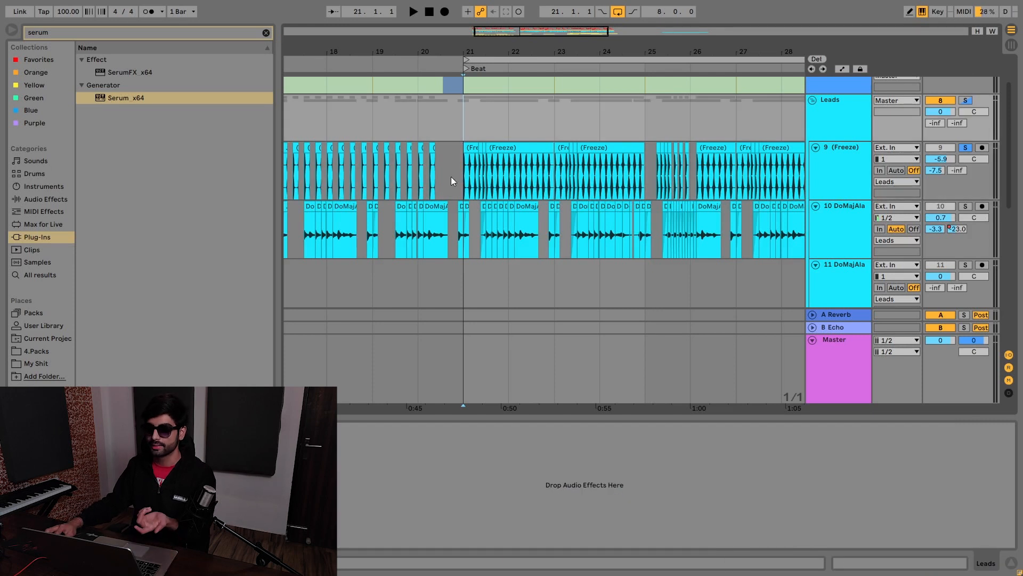
{"action": "left_click_drag", "start_coordinate": [463, 134], "coordinate": [646, 172]}
{"action": "scroll", "coordinate": [641, 174], "scroll_direction": "down", "scroll_amount": 2}
{"action": "scroll", "coordinate": [627, 184], "scroll_direction": "down", "scroll_amount": 2}
{"action": "scroll", "coordinate": [626, 186], "scroll_direction": "down", "scroll_amount": 2}
{"action": "scroll", "coordinate": [584, 231], "scroll_direction": "up", "scroll_amount": 4}
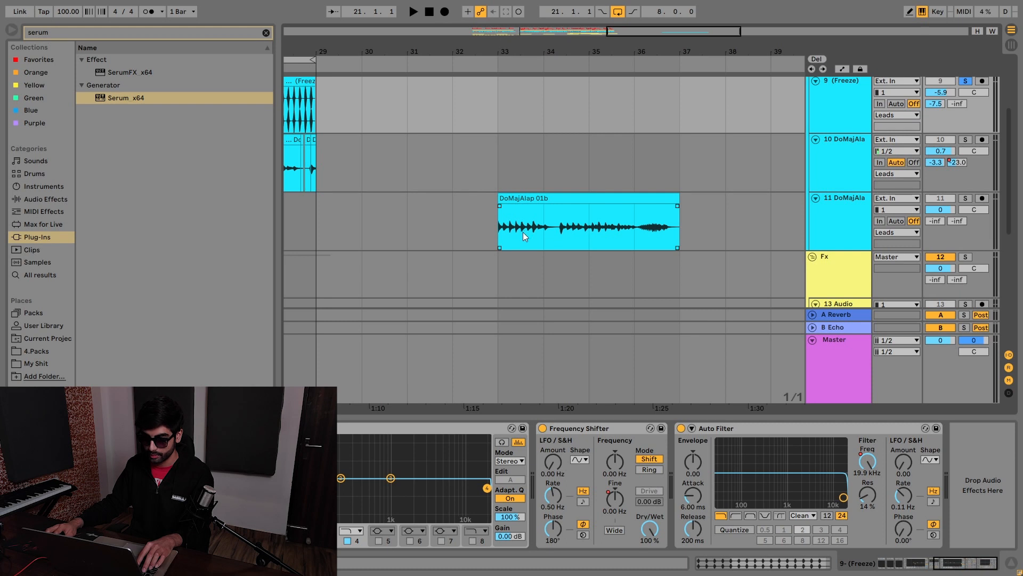
{"action": "left_click", "coordinate": [495, 230]}
{"action": "left_click", "coordinate": [966, 198]}
{"action": "key", "text": "space"}
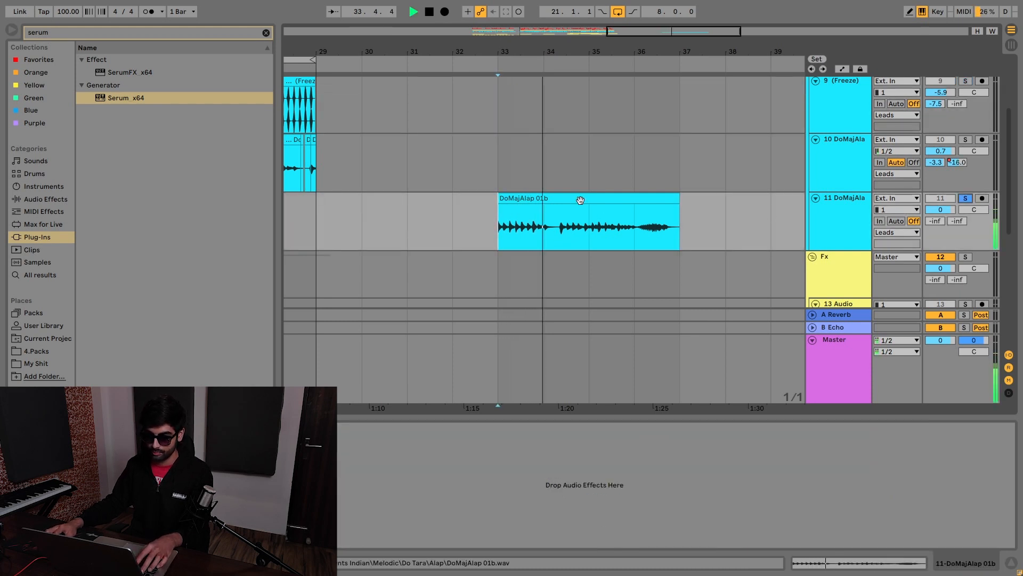
Open the DoMajAlap 01b clip on track 11 and raise its transposition in semitone steps
{"action": "double_click", "coordinate": [580, 200]}
{"action": "key", "text": "space"}
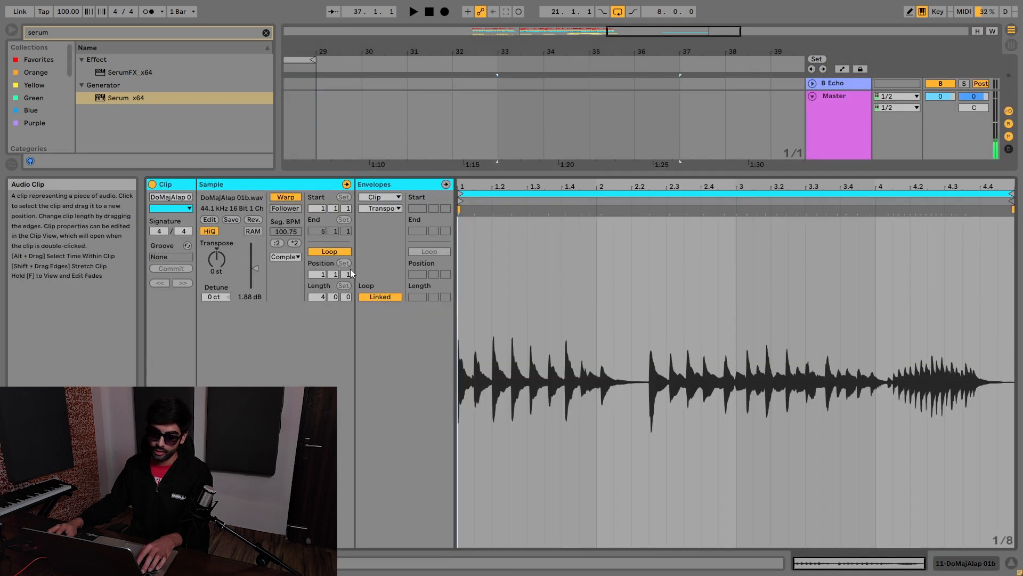
{"action": "left_click", "coordinate": [216, 271]}
{"action": "key", "text": "Up"}
{"action": "key", "text": "Up"}
{"action": "key", "text": "Up"}
{"action": "key", "text": "Up"}
{"action": "key", "text": "Up"}
{"action": "key", "text": "Up"}
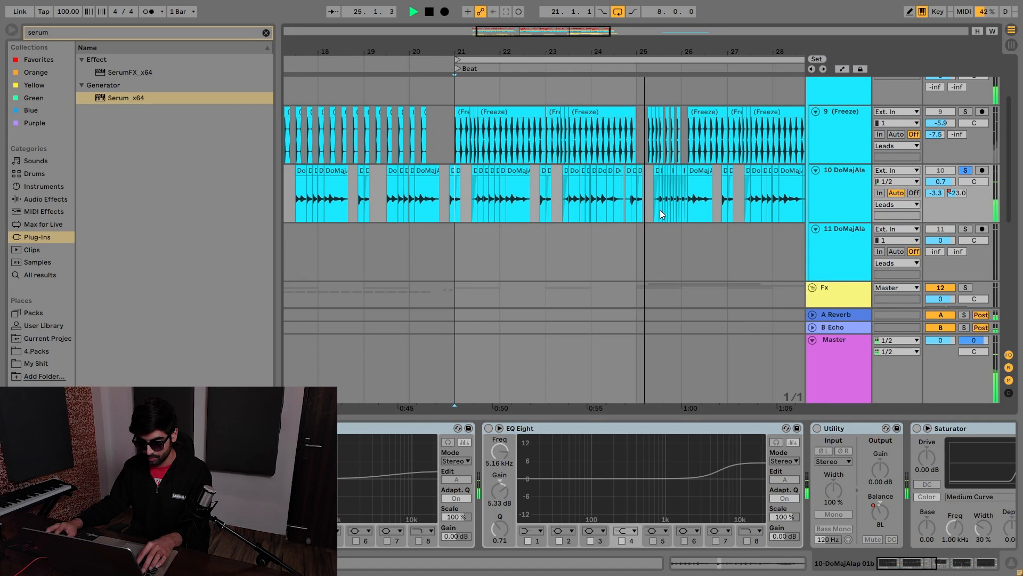
Audition track 10 from bar 21 and activate the EQ Eight with the 5.16 kHz boost to compare the sound
{"action": "key", "text": "space"}
{"action": "key", "text": "space"}
{"action": "left_click", "coordinate": [550, 431]}
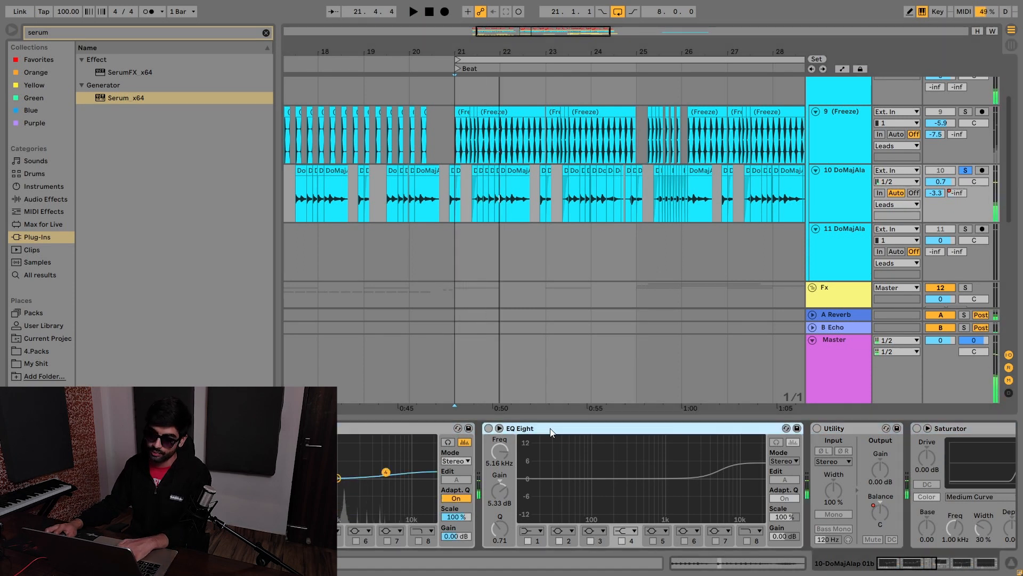
{"action": "key", "text": "0"}
{"action": "key", "text": "space"}
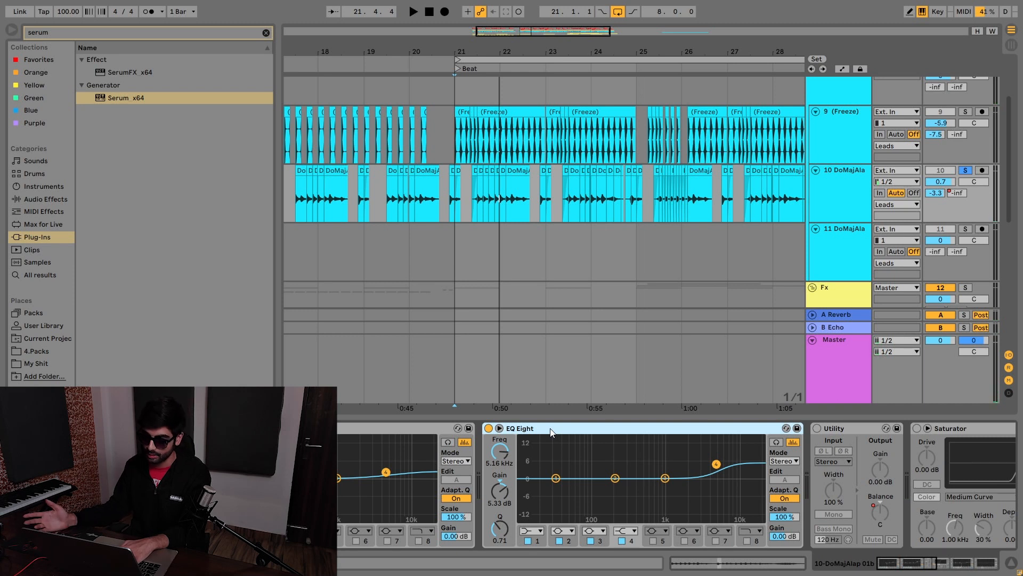
{"action": "key", "text": "space"}
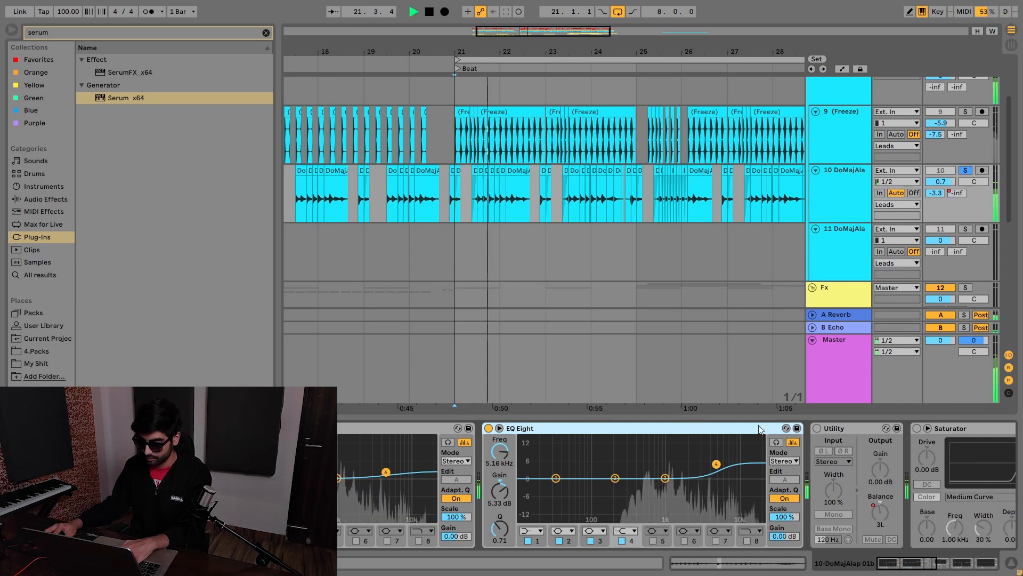
{"action": "key", "text": "space"}
Activate the Utility, the Saturator and the EQ Eight with the 393 Hz cut on track 10
{"action": "left_click", "coordinate": [843, 428]}
{"action": "key", "text": "0"}
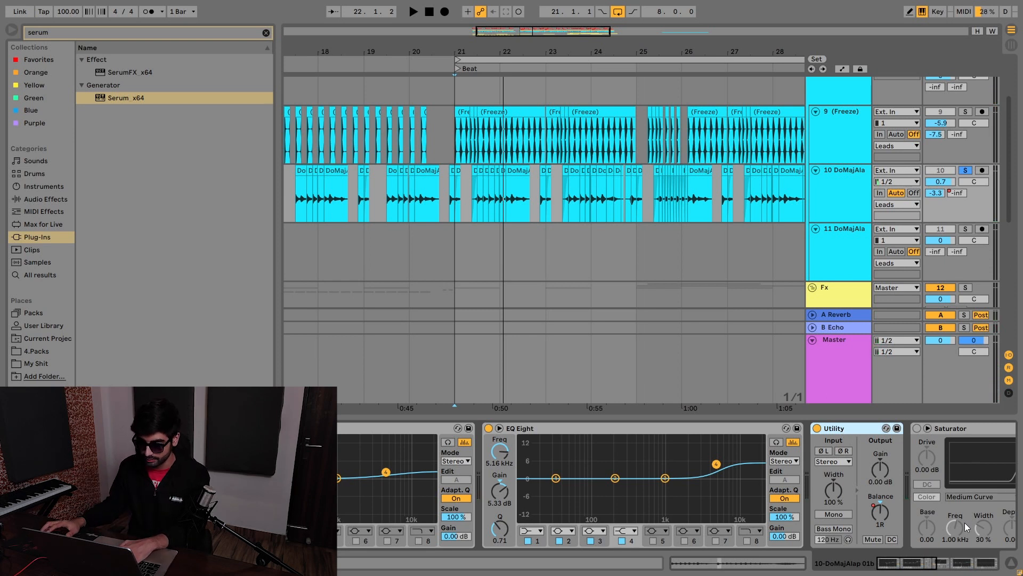
{"action": "left_click", "coordinate": [612, 430]}
{"action": "key", "text": "0"}
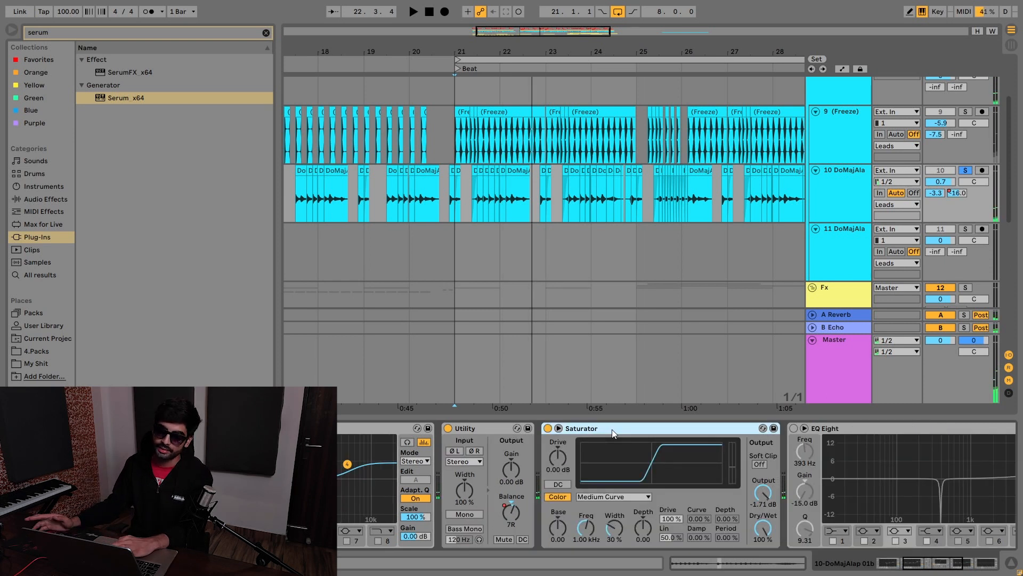
{"action": "left_click", "coordinate": [832, 428]}
{"action": "key", "text": "0"}
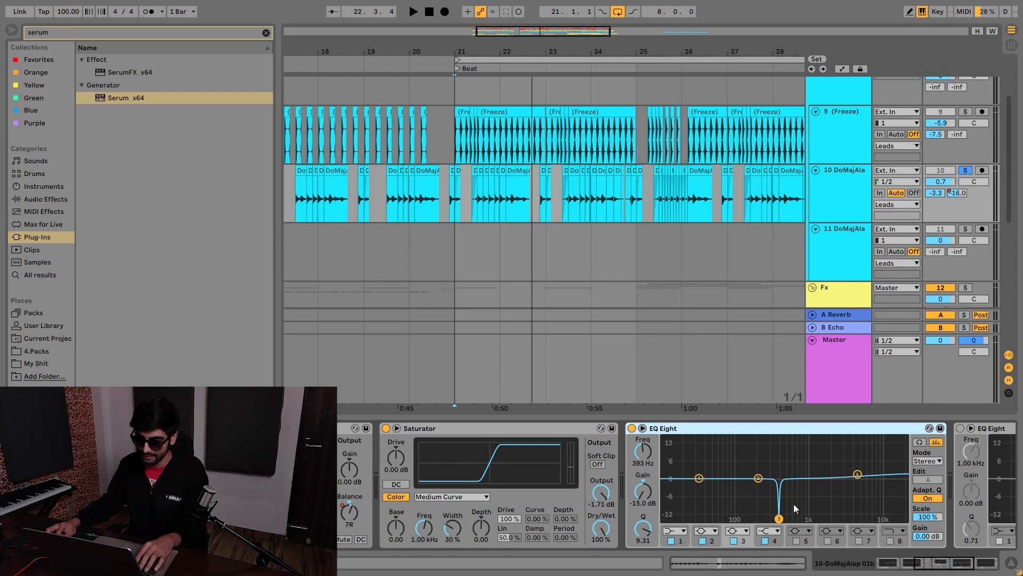
Delete the unused EQ Eight at the end of track 10's effect chain
{"action": "left_click", "coordinate": [952, 564]}
{"action": "left_click", "coordinate": [667, 430]}
{"action": "key", "text": "Delete"}
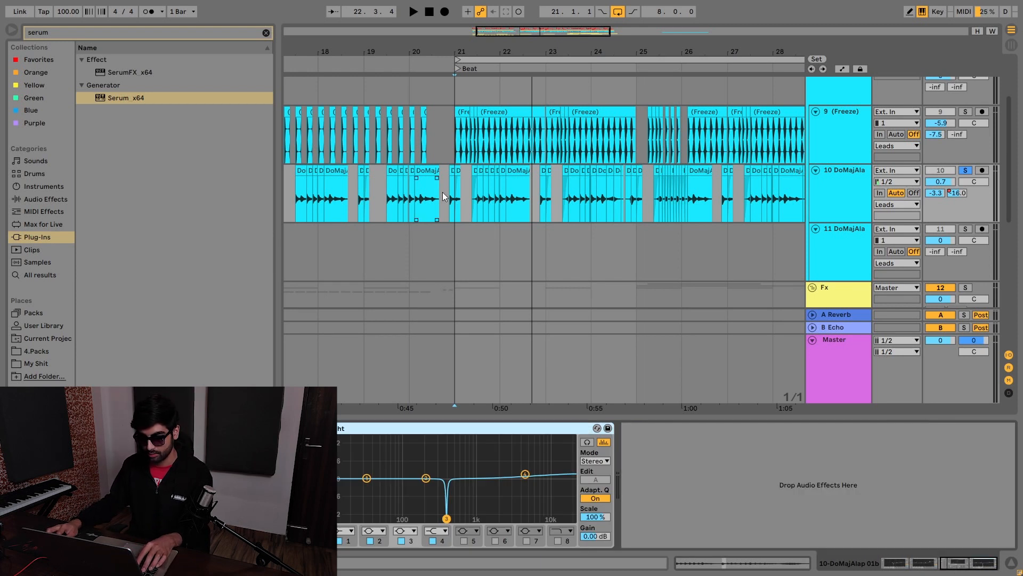
Play the drums and lead layers together from bar 21
{"action": "left_click", "coordinate": [455, 206]}
{"action": "scroll", "coordinate": [941, 174], "scroll_direction": "up", "scroll_amount": 3}
{"action": "key", "text": "space"}
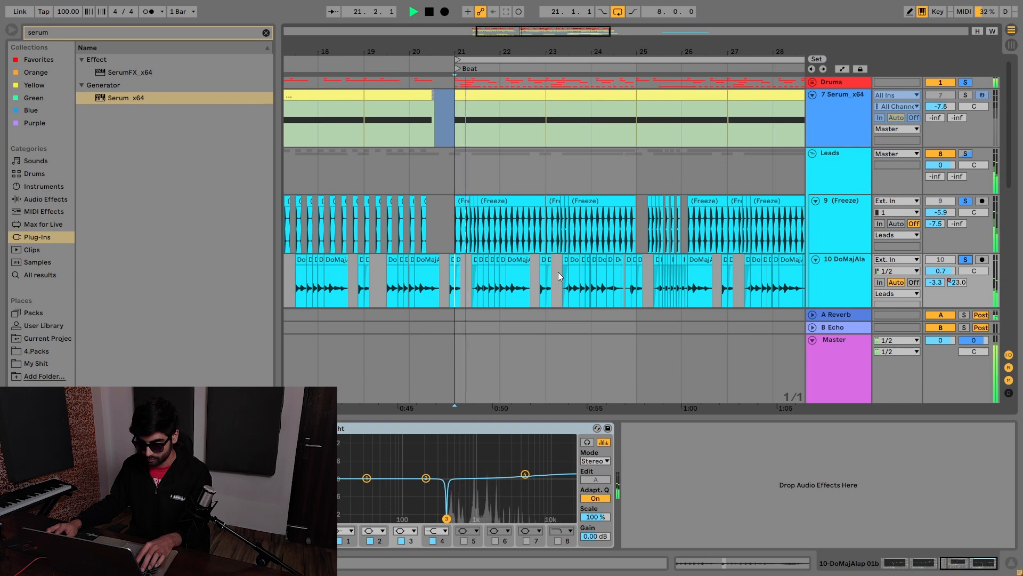
{"action": "scroll", "coordinate": [558, 272], "scroll_direction": "down", "scroll_amount": 2}
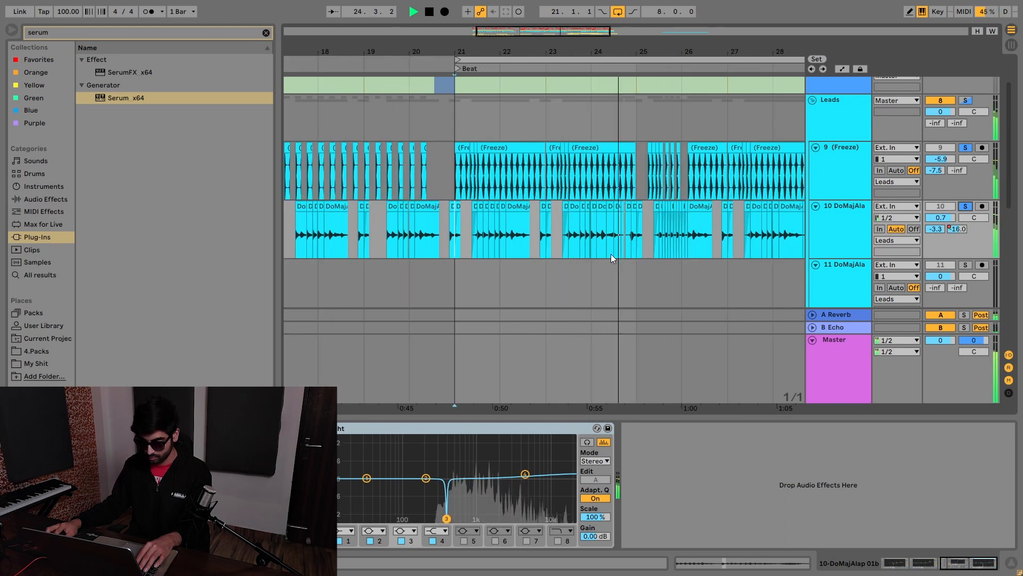
{"action": "scroll", "coordinate": [611, 254], "scroll_direction": "up", "scroll_amount": 3}
{"action": "key", "text": "space"}
Audition the chopped DoMajAlap clip on track 10 from 22.2.2 and mark its passage up to 22.3
{"action": "left_click", "coordinate": [602, 206]}
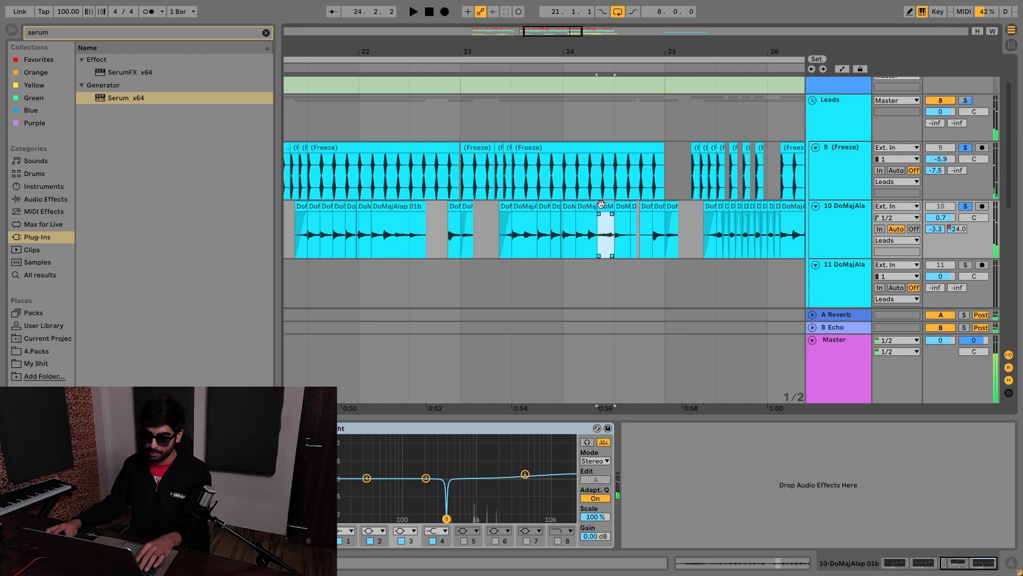
{"action": "scroll", "coordinate": [448, 266], "scroll_direction": "left", "scroll_amount": 3}
{"action": "scroll", "coordinate": [554, 247], "scroll_direction": "up", "scroll_amount": 5}
{"action": "left_click", "coordinate": [560, 245]}
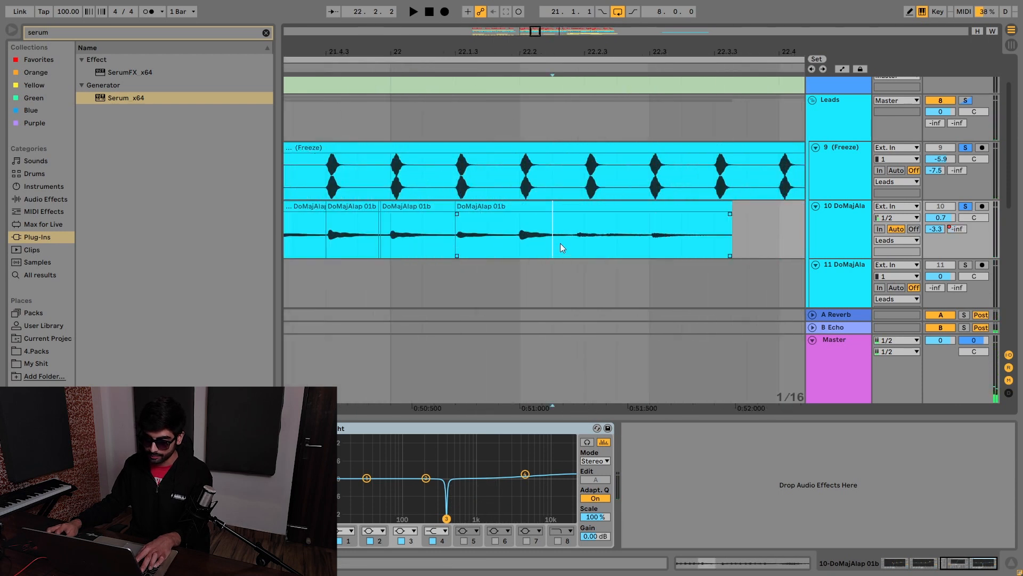
{"action": "key", "text": "space"}
{"action": "key", "text": "space"}
{"action": "mouse_move", "coordinate": [611, 244]}
{"action": "left_mouse_down"}
{"action": "mouse_move", "coordinate": [654, 245]}
{"action": "mouse_move", "coordinate": [545, 244]}
{"action": "left_mouse_up"}
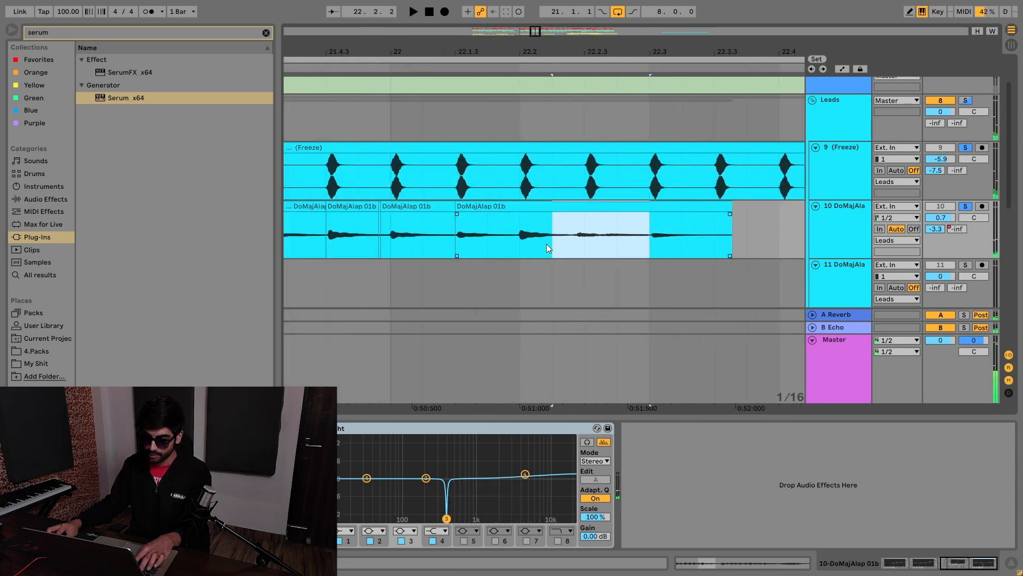
Mark the corresponding passage of the DoMajAlap chops on track 10 from 24.2.2 for comparison
{"action": "scroll", "coordinate": [562, 244], "scroll_direction": "down", "scroll_amount": 5}
{"action": "scroll", "coordinate": [659, 238], "scroll_direction": "down", "scroll_amount": 3}
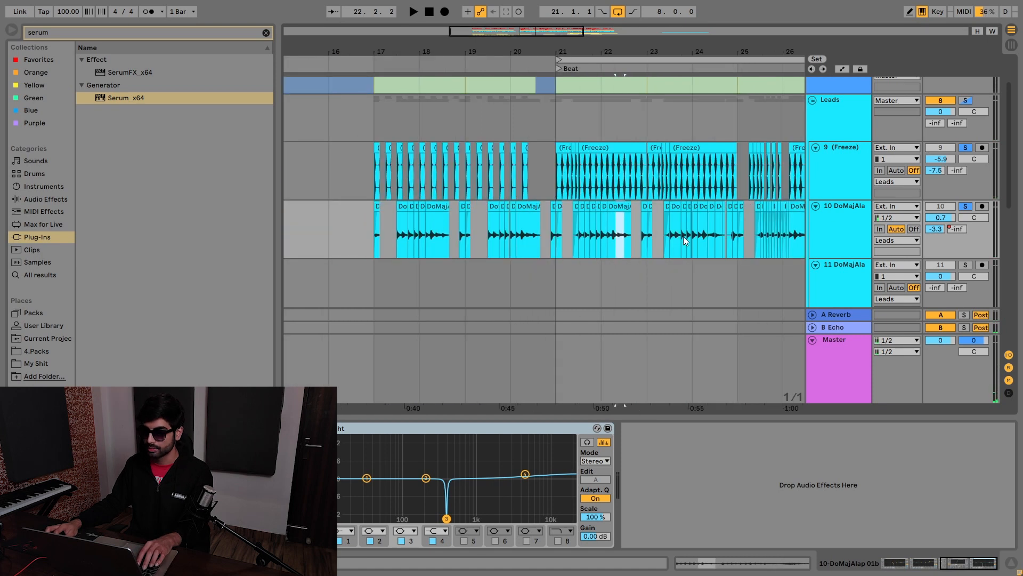
{"action": "scroll", "coordinate": [703, 237], "scroll_direction": "up", "scroll_amount": 3}
{"action": "left_click_drag", "start_coordinate": [704, 238], "coordinate": [722, 242]}
Select the VR_bass_hit clip at bar 21 in the Fx group and solo its track 15
{"action": "scroll", "coordinate": [723, 243], "scroll_direction": "down", "scroll_amount": 5}
{"action": "scroll", "coordinate": [716, 249], "scroll_direction": "down", "scroll_amount": 3}
{"action": "scroll", "coordinate": [689, 164], "scroll_direction": "up", "scroll_amount": 4}
{"action": "scroll", "coordinate": [722, 182], "scroll_direction": "up", "scroll_amount": 1}
{"action": "scroll", "coordinate": [723, 181], "scroll_direction": "right", "scroll_amount": 5}
{"action": "scroll", "coordinate": [456, 233], "scroll_direction": "down", "scroll_amount": 10}
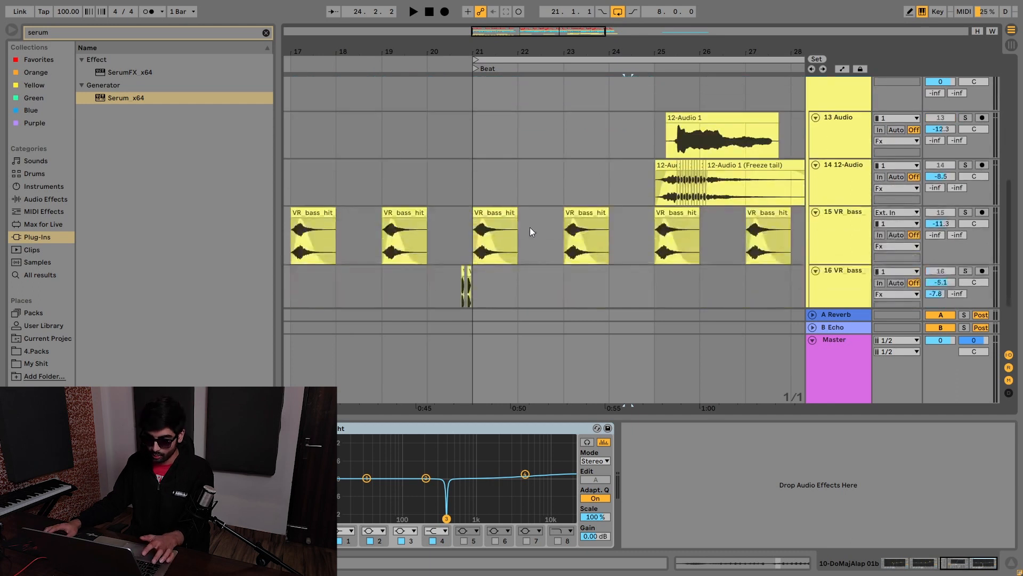
{"action": "left_click", "coordinate": [497, 232]}
{"action": "scroll", "coordinate": [484, 234], "scroll_direction": "up", "scroll_amount": 4}
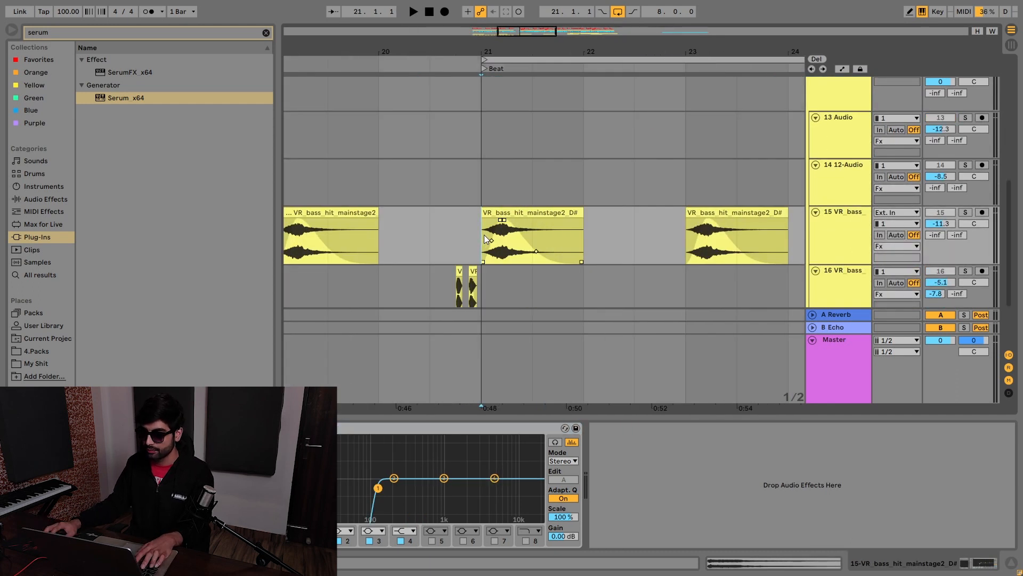
{"action": "scroll", "coordinate": [484, 234], "scroll_direction": "down", "scroll_amount": 2}
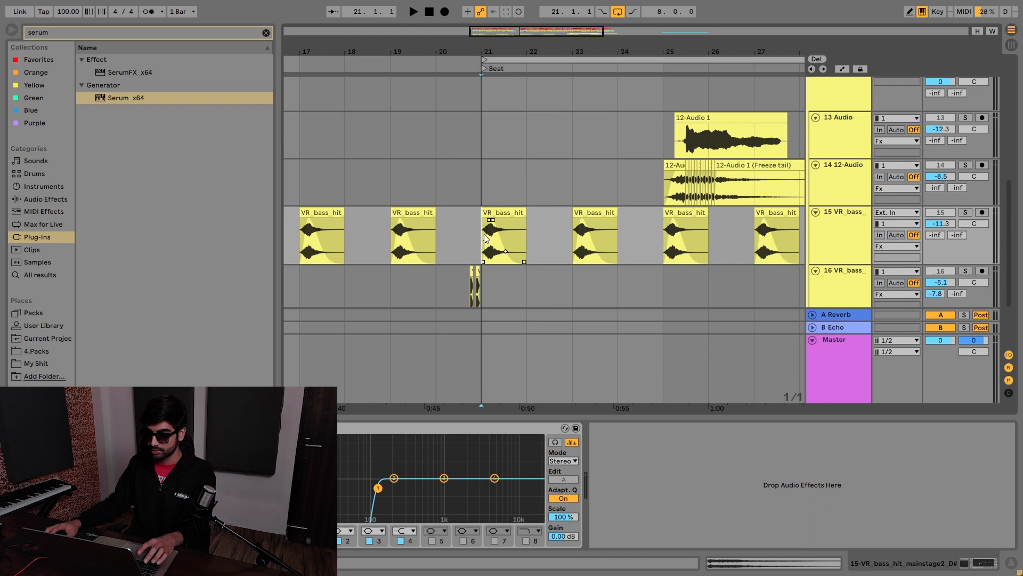
{"action": "left_click", "coordinate": [966, 212]}
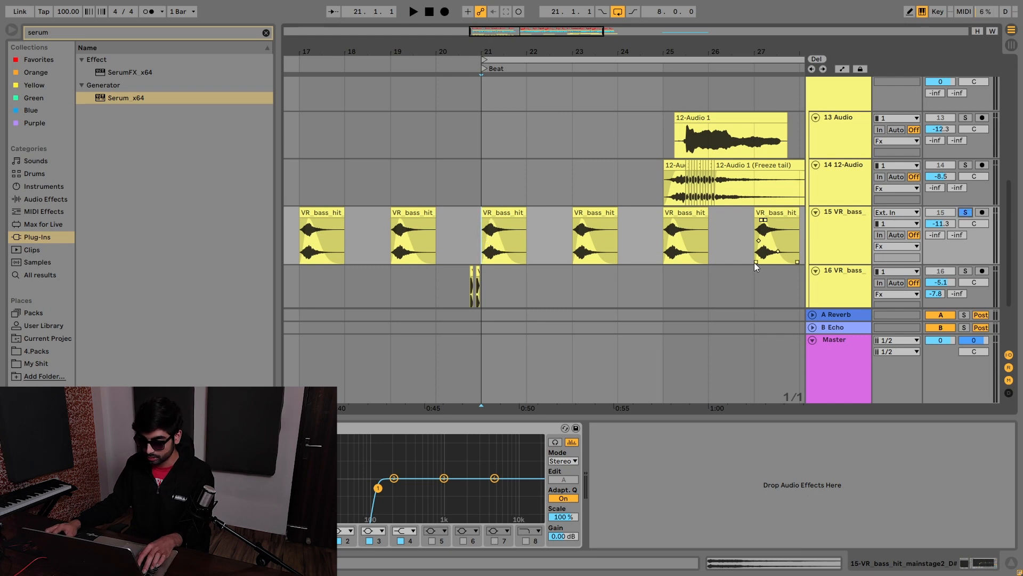
Play the soloed bass hit from bar 21 twice
{"action": "key", "text": "space"}
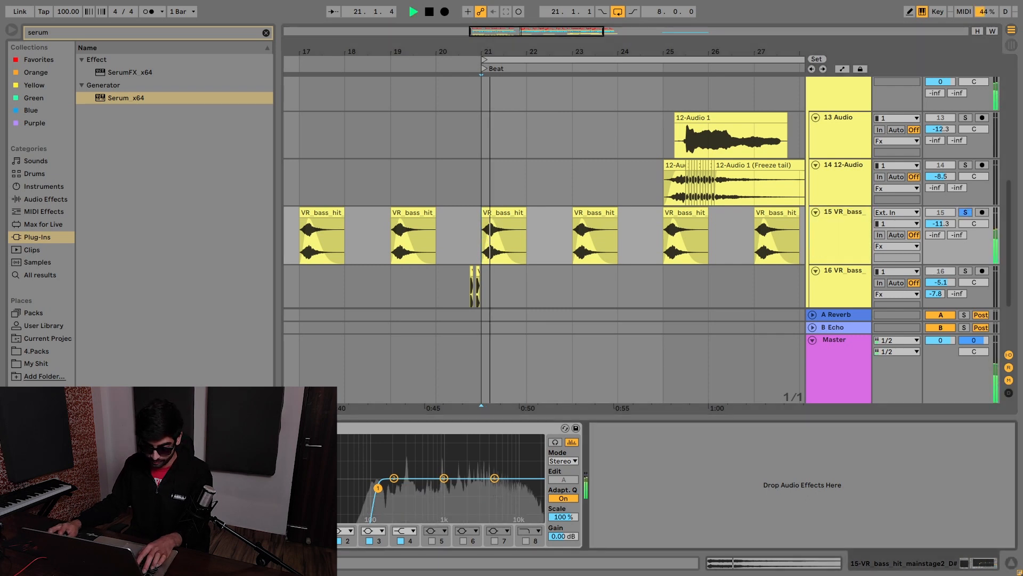
{"action": "key", "text": "space"}
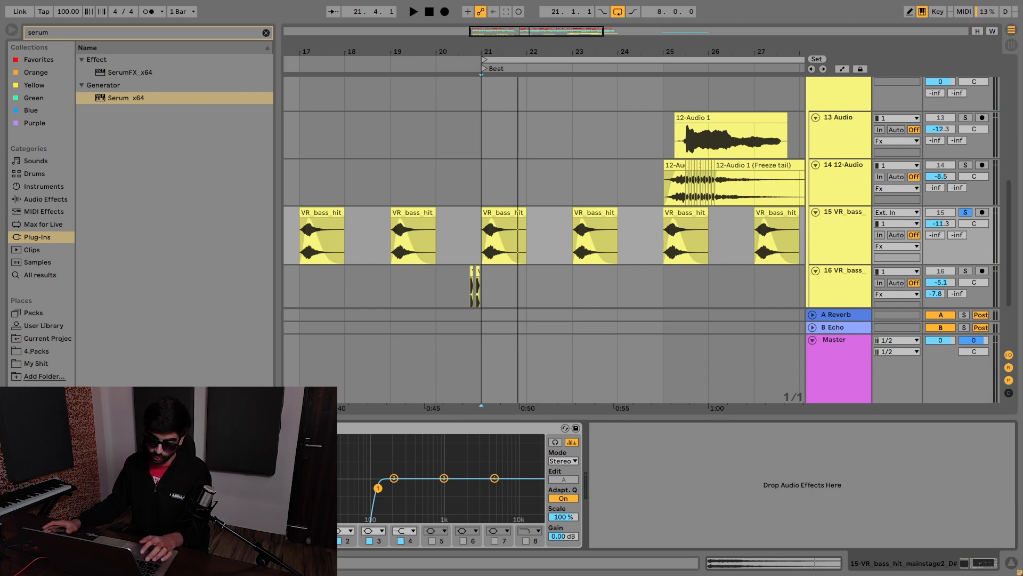
{"action": "key", "text": "space"}
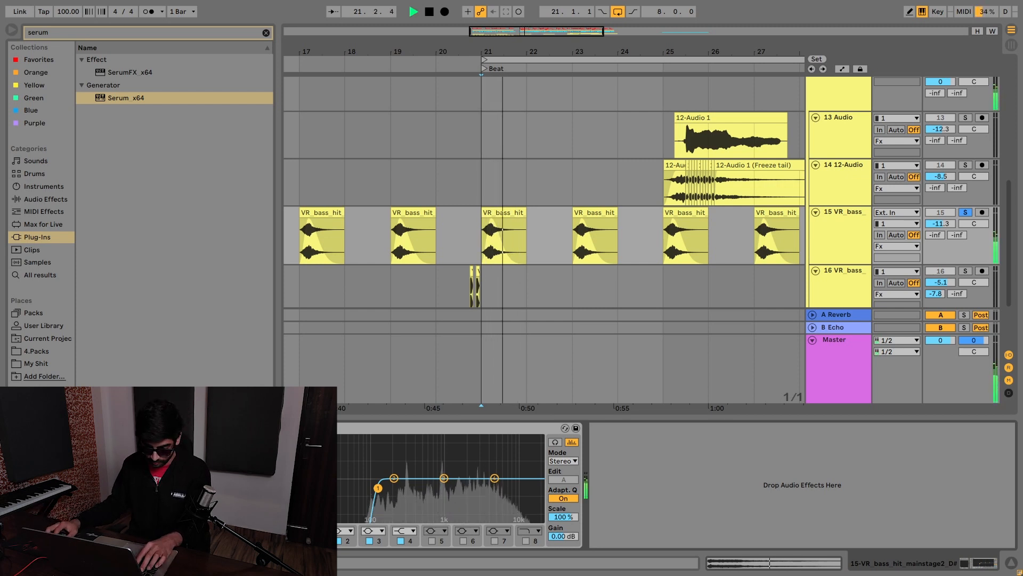
{"action": "key", "text": "space"}
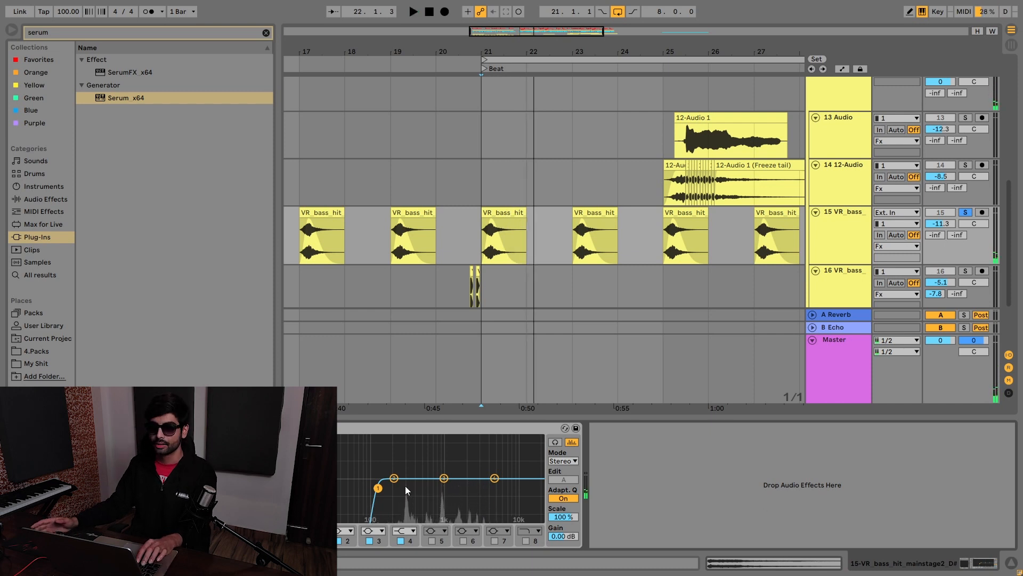
Mute the Fx group, clear its solo, and play the full beat from bar 25 without the effects
{"action": "scroll", "coordinate": [687, 234], "scroll_direction": "up", "scroll_amount": 5}
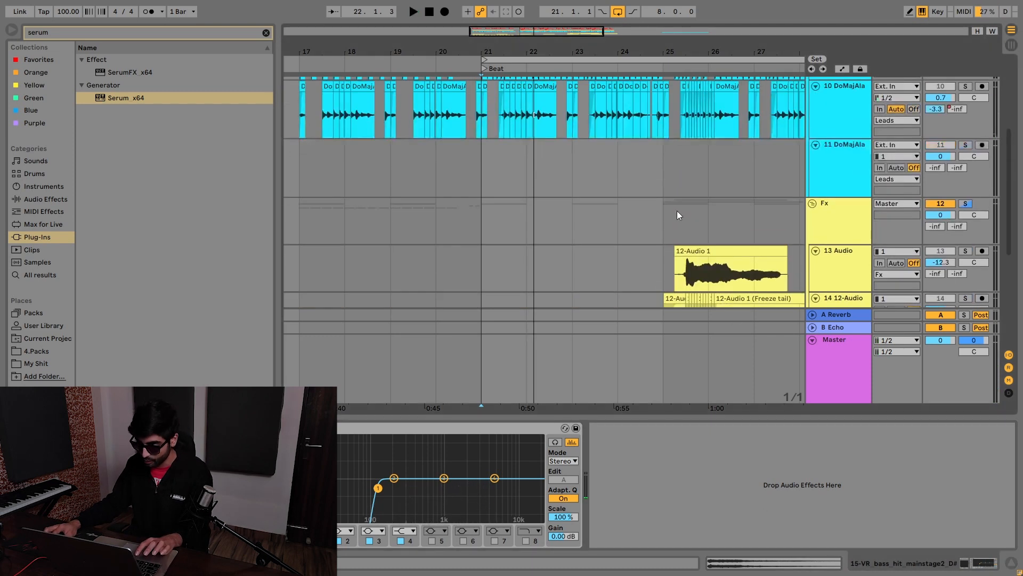
{"action": "left_click", "coordinate": [666, 205]}
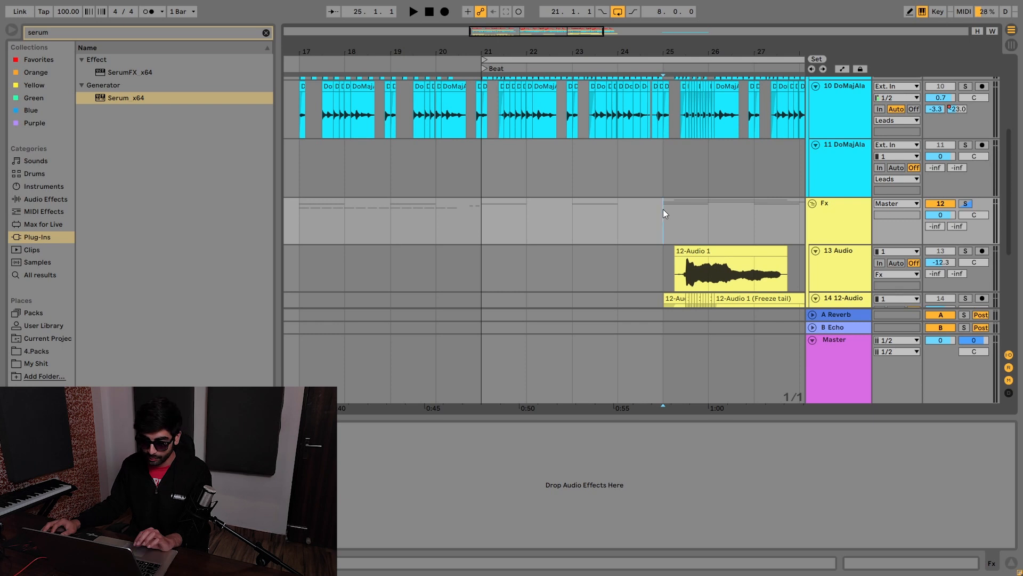
{"action": "left_click", "coordinate": [963, 202]}
{"action": "left_click", "coordinate": [963, 202]}
{"action": "key", "text": "space"}
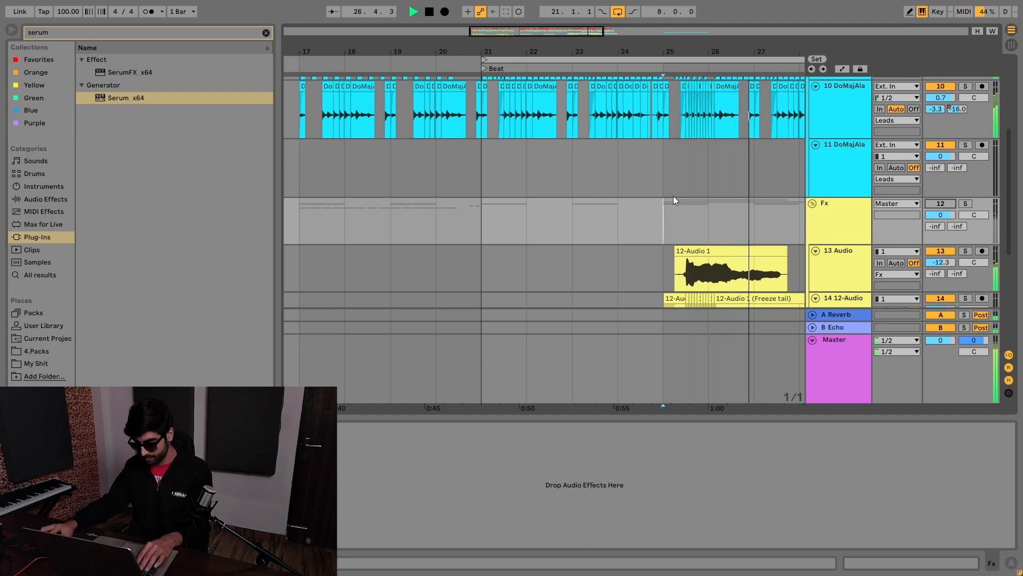
{"action": "key", "text": "space"}
Unmute the Fx group and solo the 12-Audio freeze-tail track 14 inside it
{"action": "scroll", "coordinate": [708, 168], "scroll_direction": "down", "scroll_amount": 5}
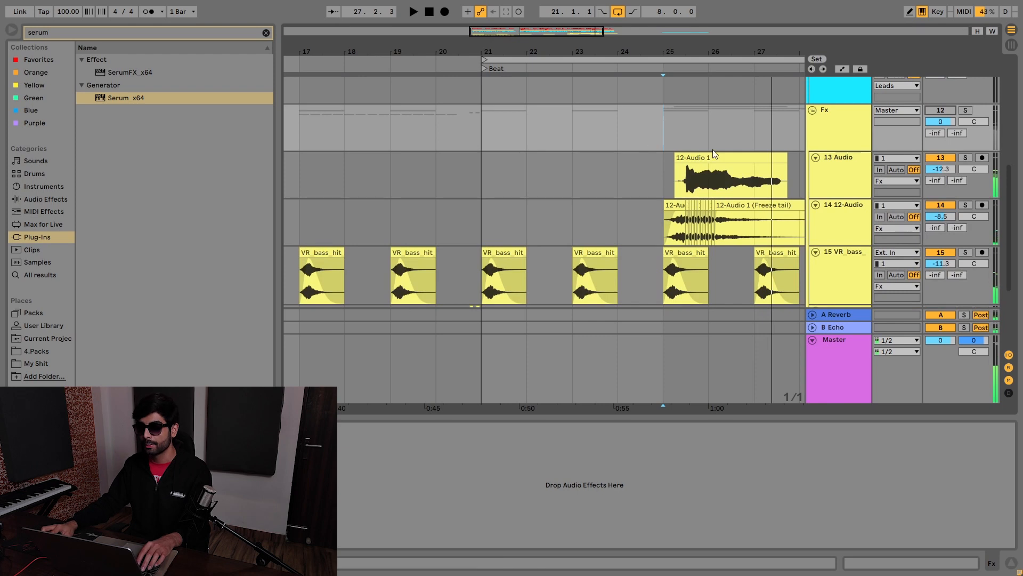
{"action": "scroll", "coordinate": [768, 151], "scroll_direction": "up", "scroll_amount": 1}
{"action": "left_click", "coordinate": [831, 245]}
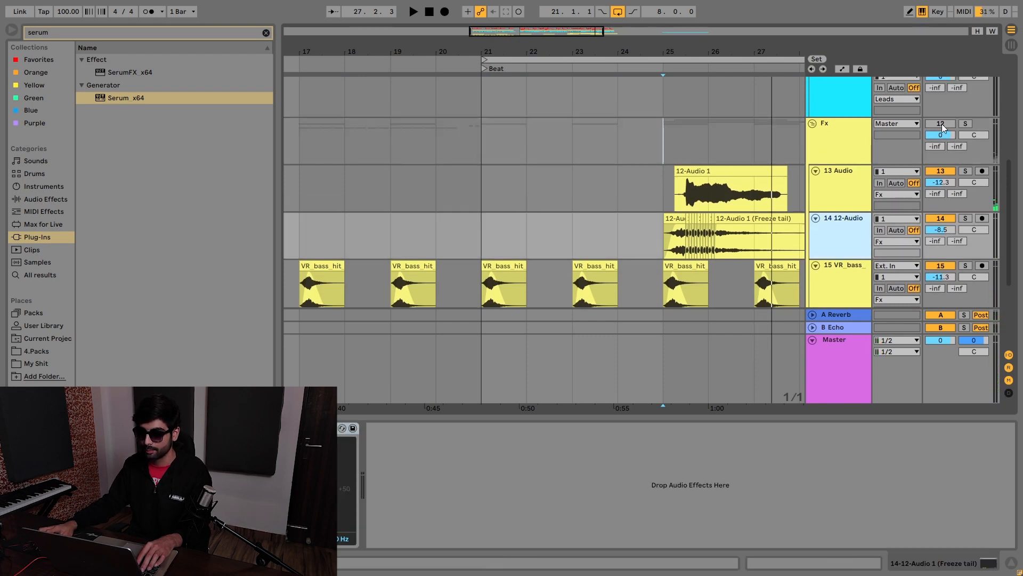
{"action": "left_click", "coordinate": [942, 124]}
{"action": "left_click", "coordinate": [965, 218]}
Audition the soloed freeze-tail chops on track 14 from 25.3, and again from bar 25
{"action": "scroll", "coordinate": [707, 243], "scroll_direction": "up", "scroll_amount": 6}
{"action": "left_click", "coordinate": [578, 251]}
{"action": "key", "text": "space"}
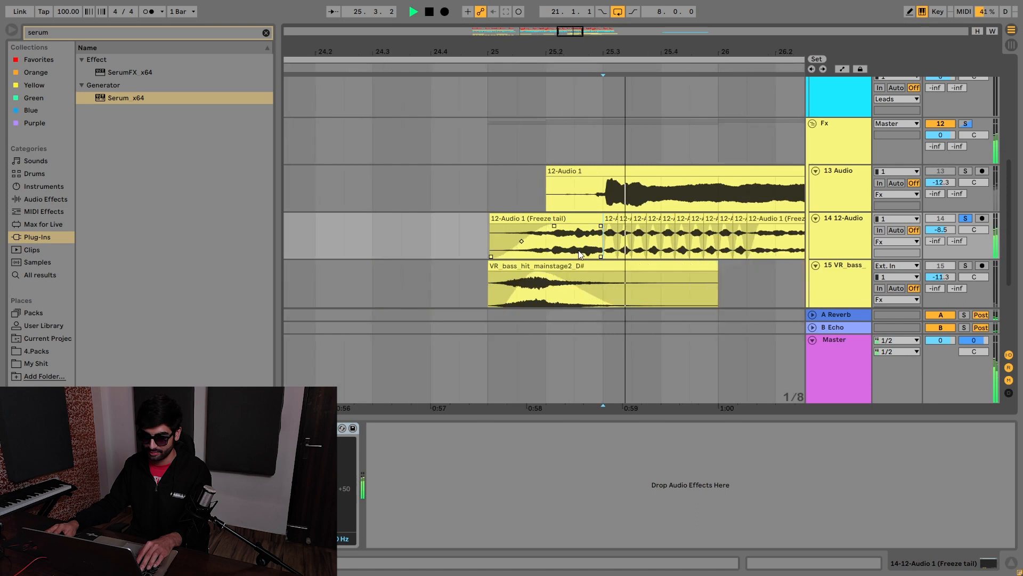
{"action": "scroll", "coordinate": [578, 251], "scroll_direction": "down", "scroll_amount": 3}
{"action": "left_click", "coordinate": [529, 235]}
{"action": "key", "text": "space"}
Solo audio track 13 in the Fx group and play its 12-Audio 1 clip from 25.3
{"action": "left_click", "coordinate": [856, 197]}
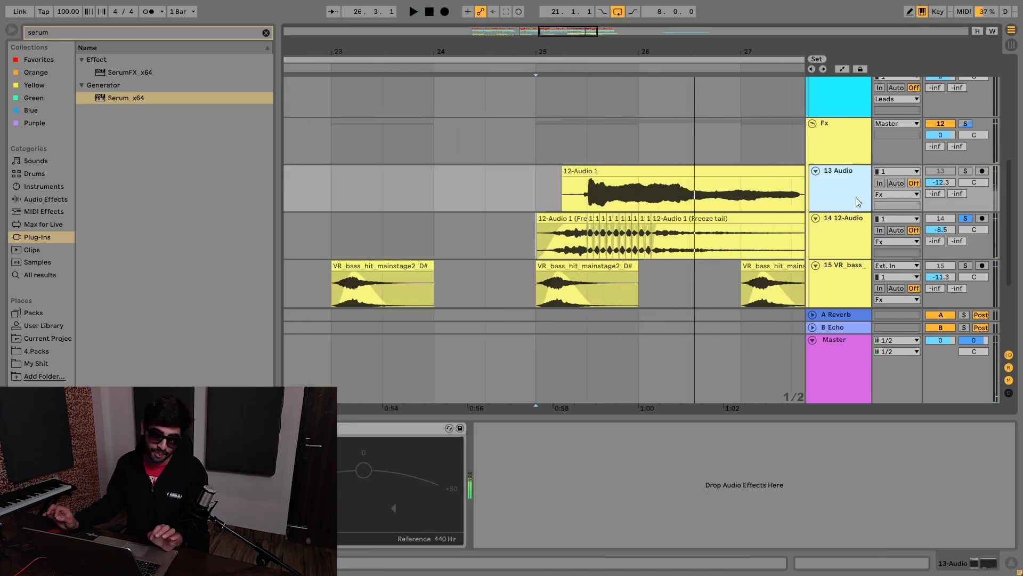
{"action": "key", "text": "alt+Tab"}
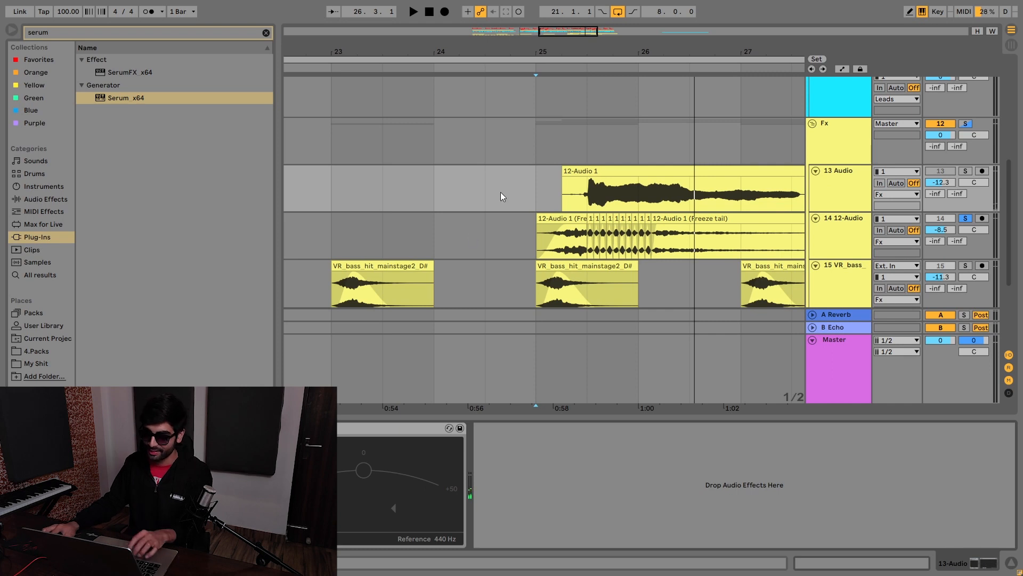
{"action": "left_click", "coordinate": [587, 189]}
{"action": "left_click", "coordinate": [965, 172]}
{"action": "key", "text": "space"}
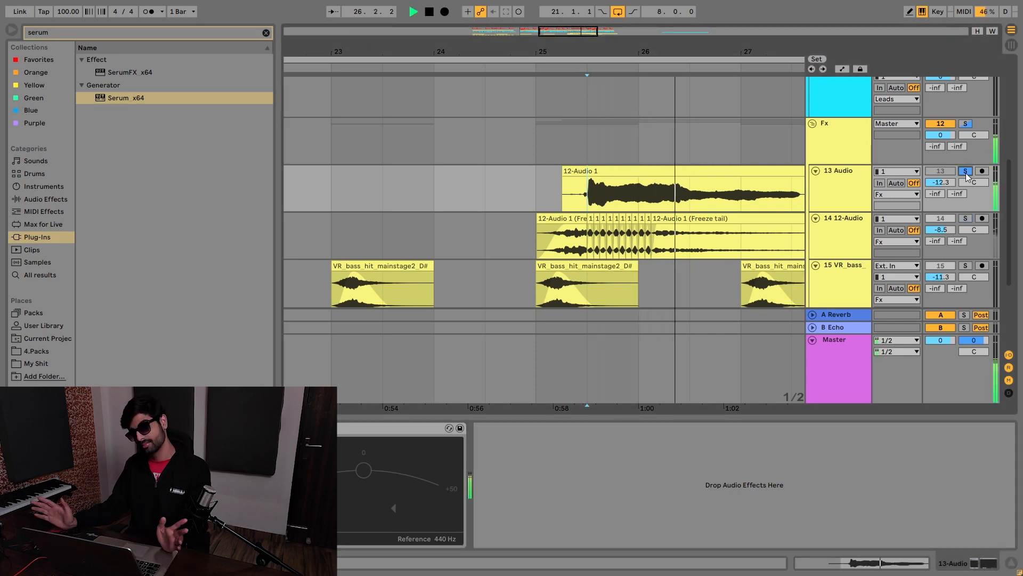
{"action": "key", "text": "space"}
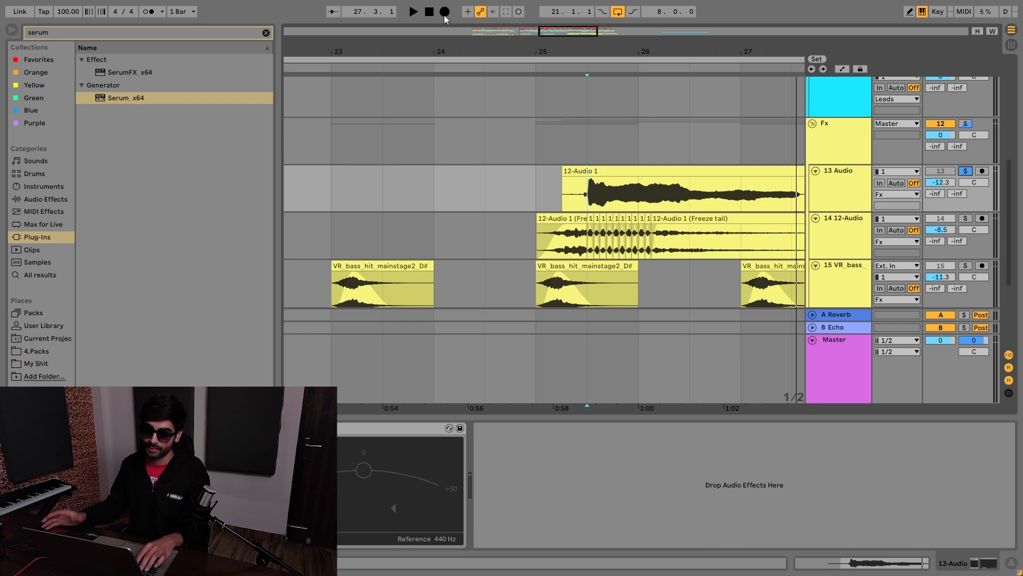